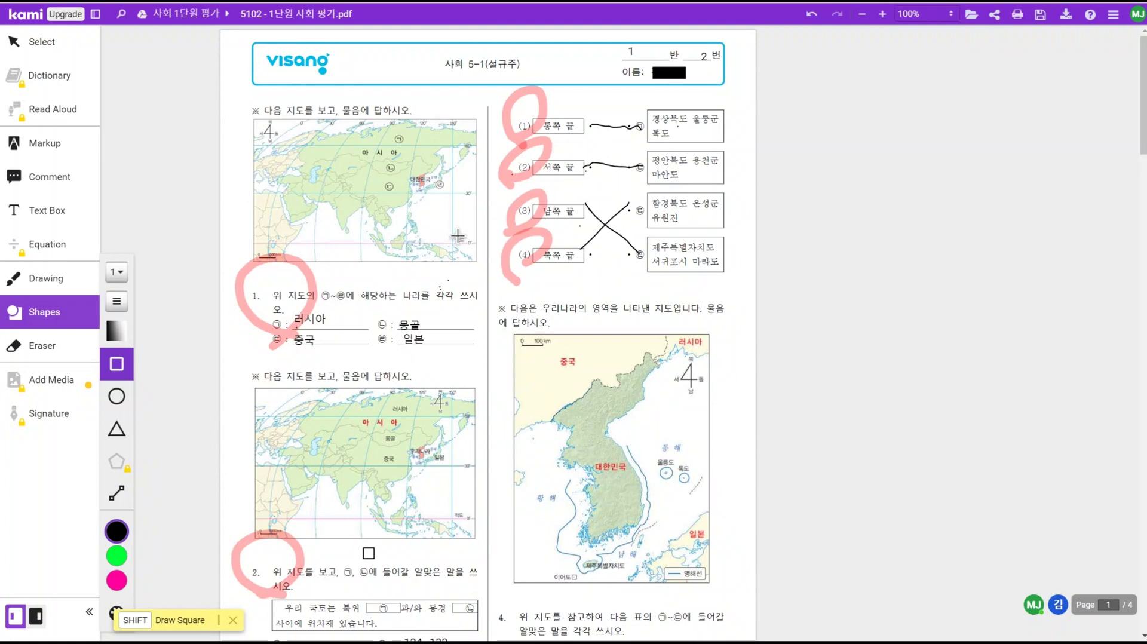
Draw a short black freehand line of thickness 2 just below item (4) of the matching exercise on page 1
{"action": "scroll", "coordinate": [458, 235], "scroll_direction": "down", "scroll_amount": 3}
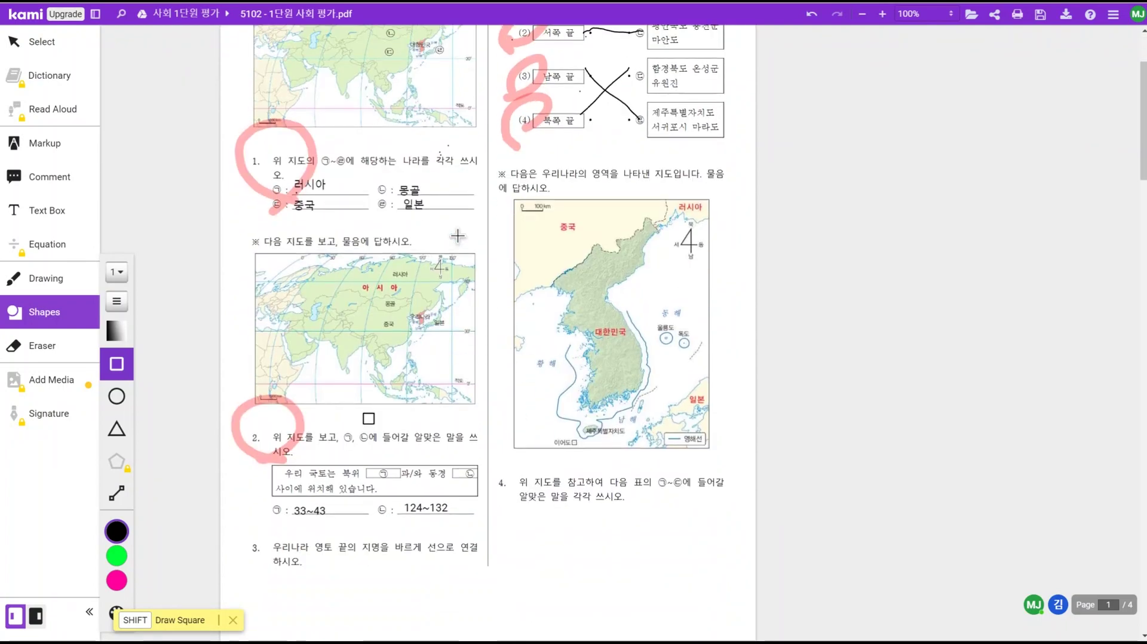
{"action": "scroll", "coordinate": [457, 235], "scroll_direction": "up", "scroll_amount": 3}
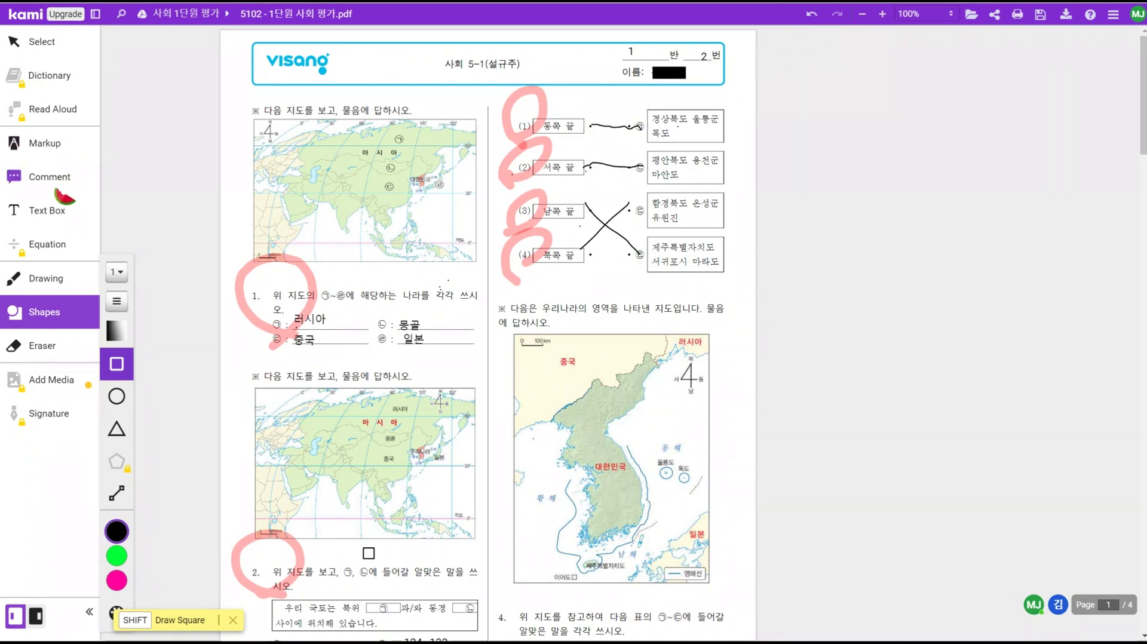
{"action": "left_click", "coordinate": [56, 213]}
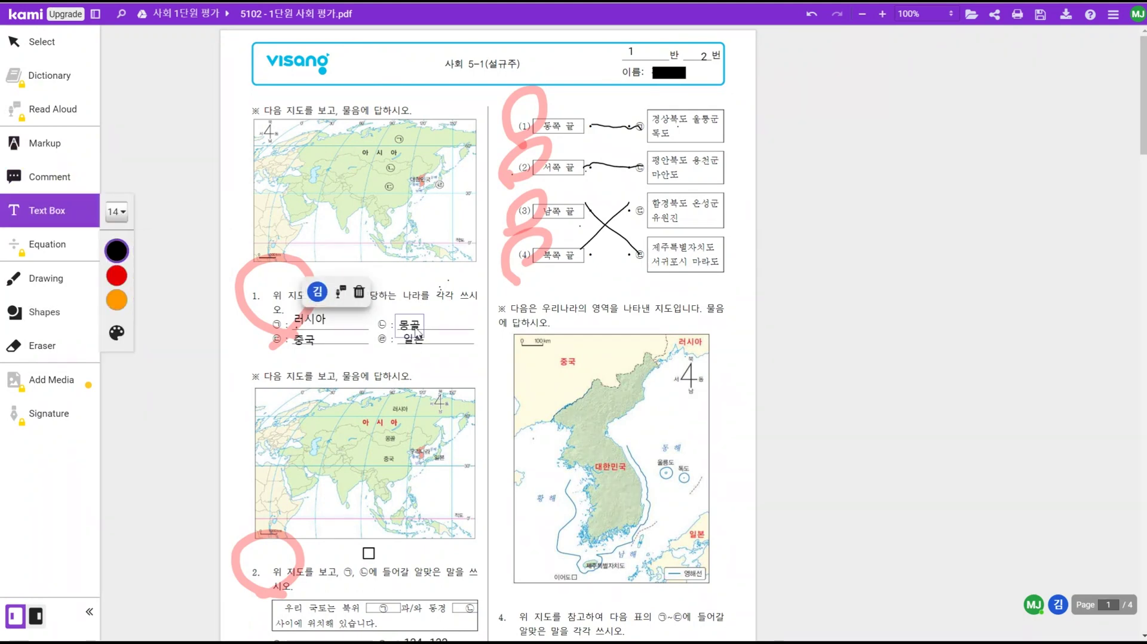
{"action": "left_click", "coordinate": [67, 289]}
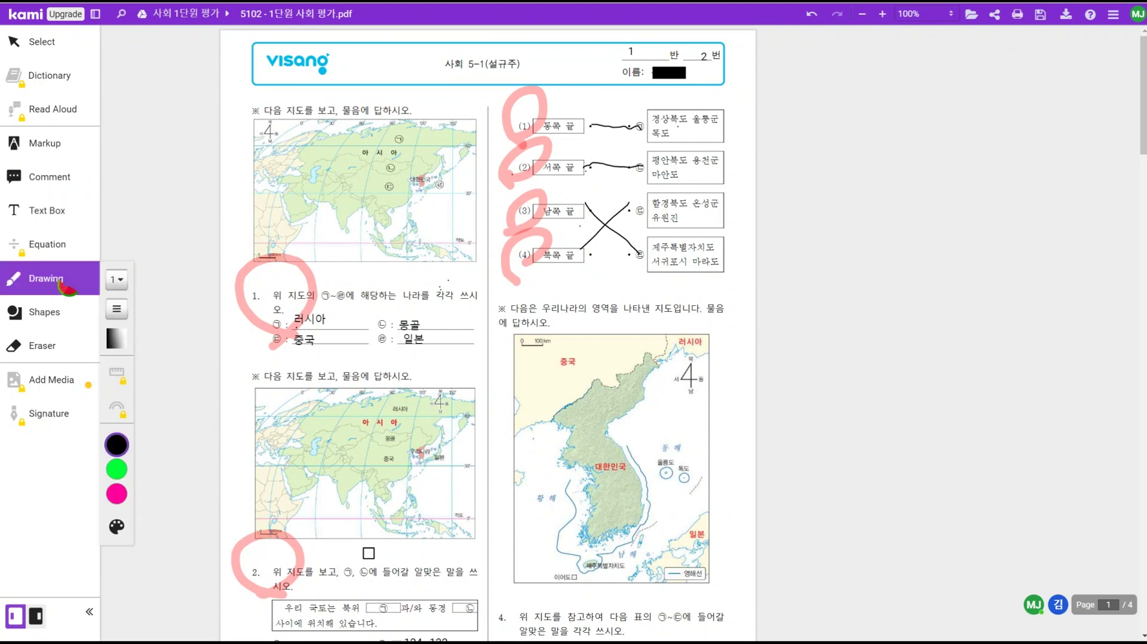
{"action": "left_click", "coordinate": [116, 279]}
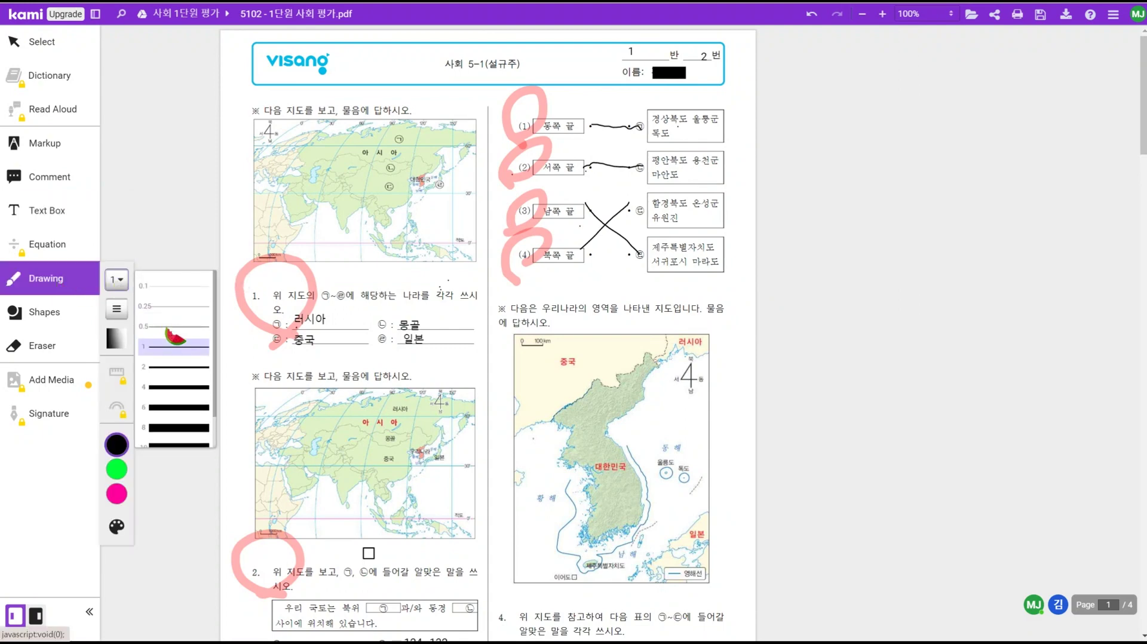
{"action": "left_click", "coordinate": [174, 367]}
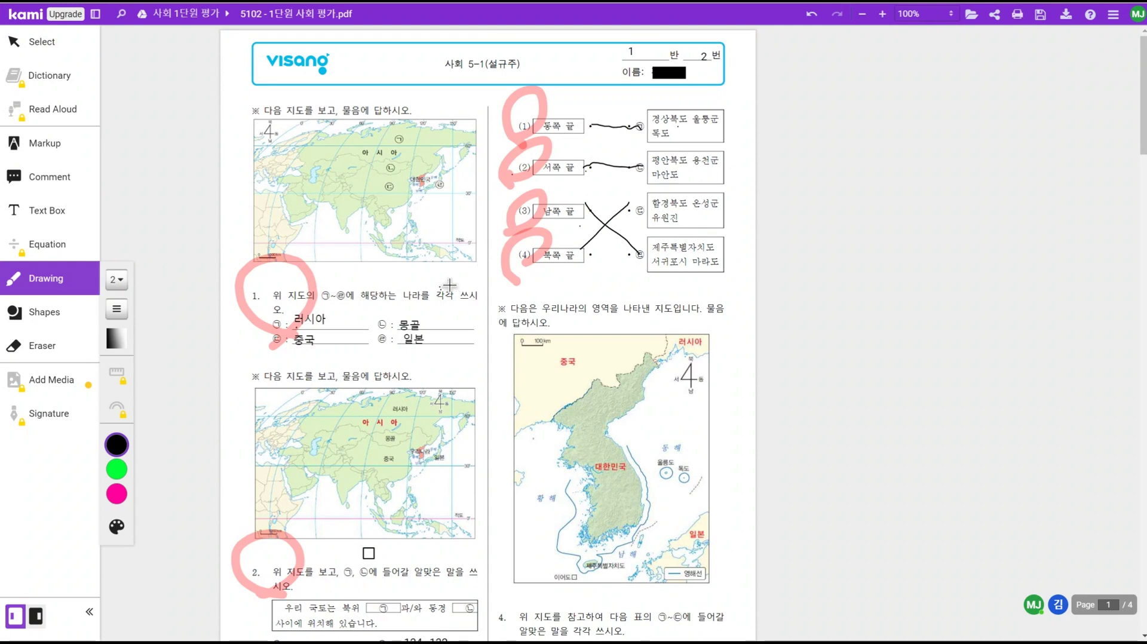
{"action": "left_click_drag", "start_coordinate": [586, 278], "coordinate": [622, 271]}
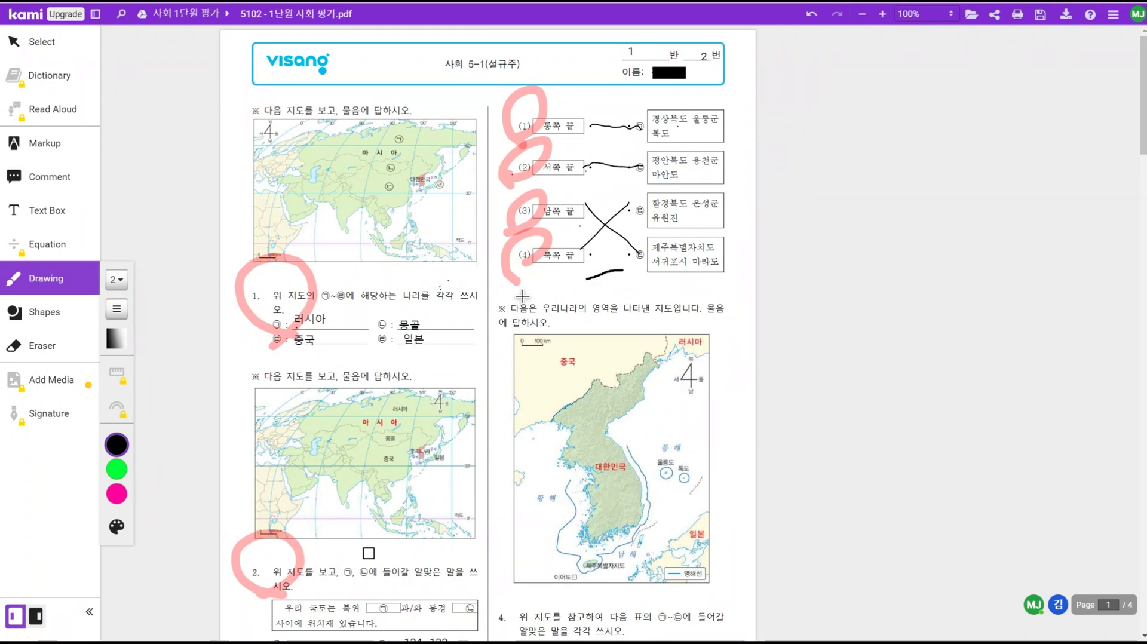
Highlight the first answer row of question 1, from 러시아 through 몽골, in red
{"action": "scroll", "coordinate": [430, 371], "scroll_direction": "down", "scroll_amount": 4}
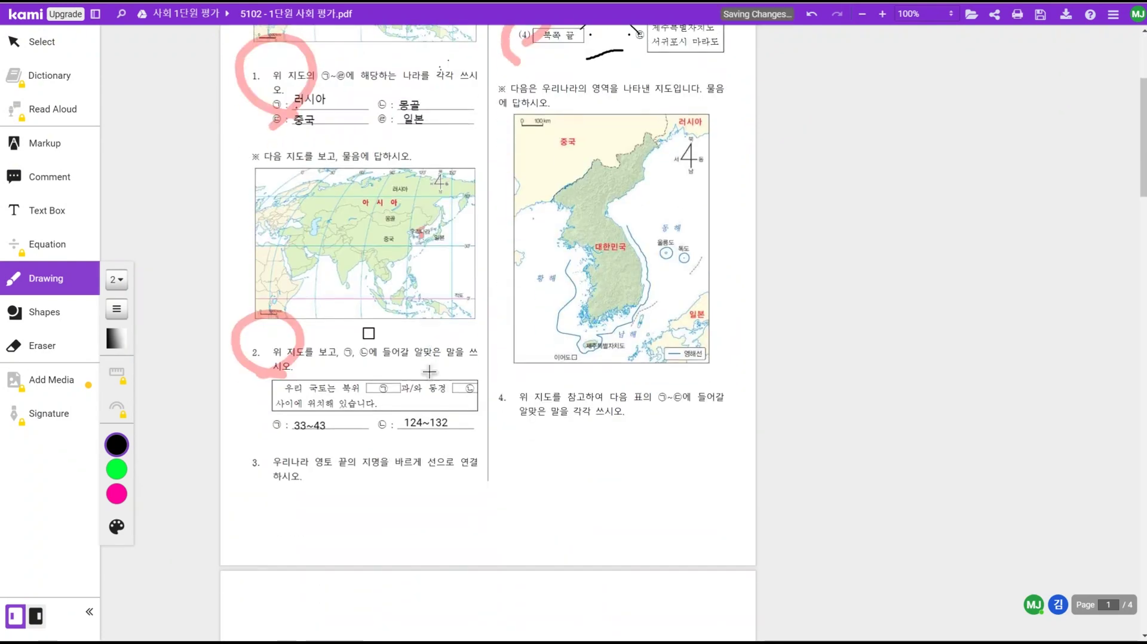
{"action": "scroll", "coordinate": [429, 371], "scroll_direction": "down", "scroll_amount": 10}
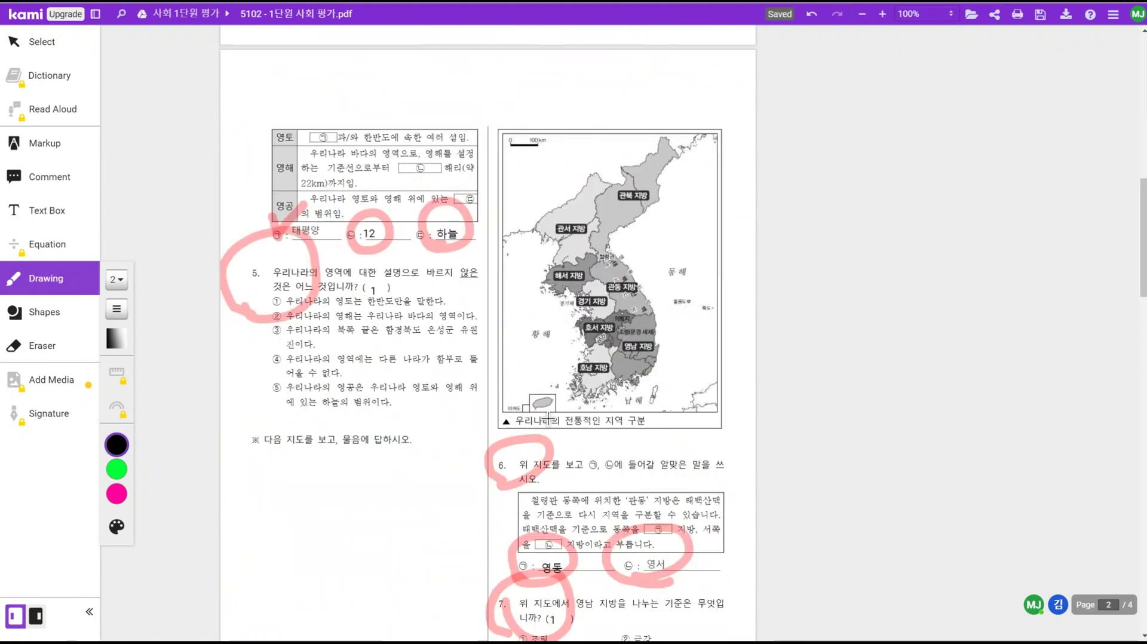
{"action": "scroll", "coordinate": [548, 418], "scroll_direction": "up", "scroll_amount": 10}
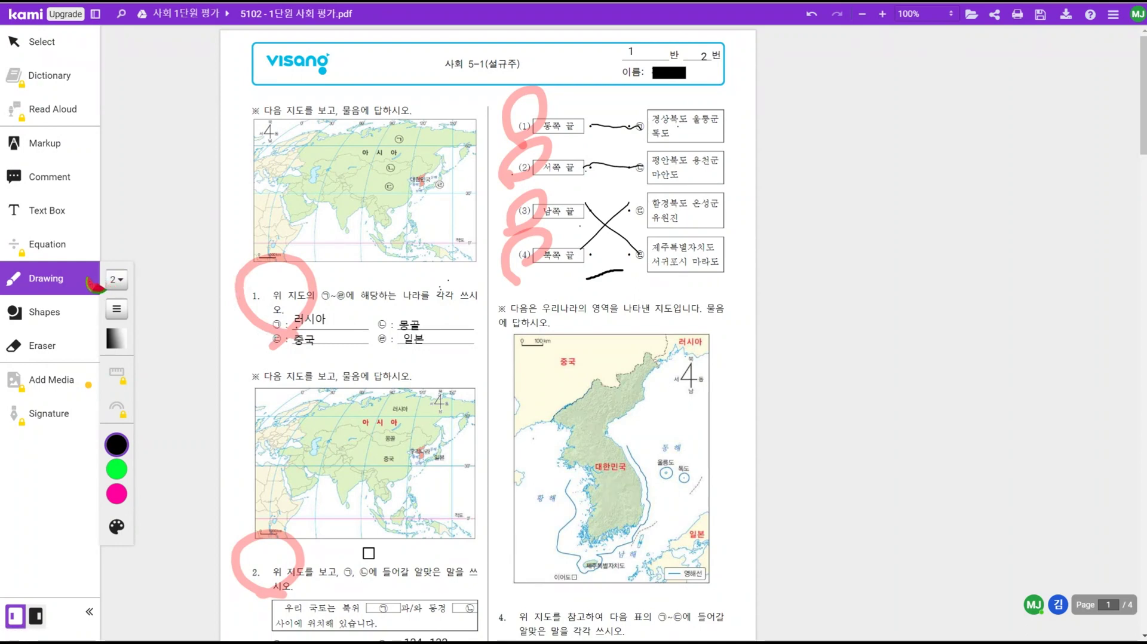
{"action": "left_click", "coordinate": [62, 147]}
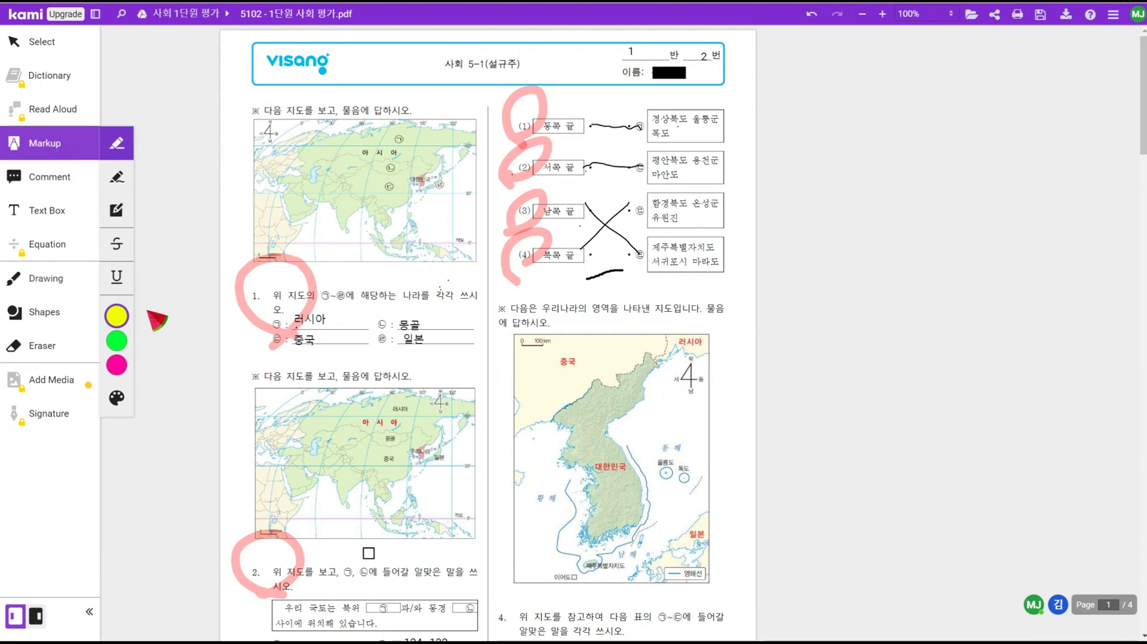
{"action": "mouse_move", "coordinate": [124, 327]}
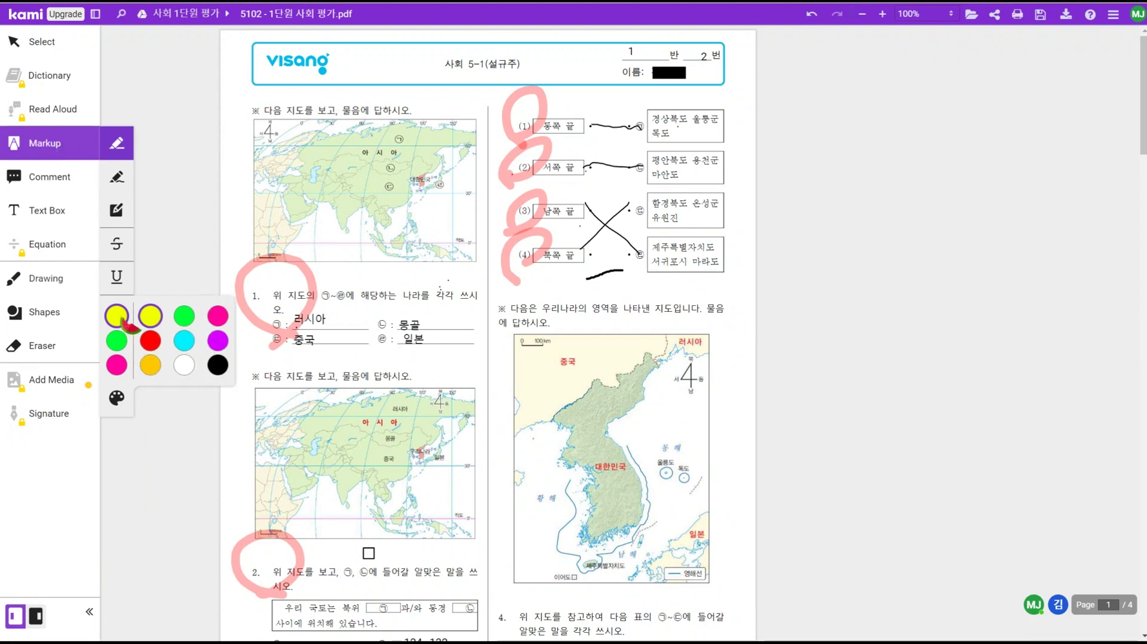
{"action": "left_click", "coordinate": [150, 340]}
{"action": "left_click_drag", "start_coordinate": [274, 325], "coordinate": [440, 326]}
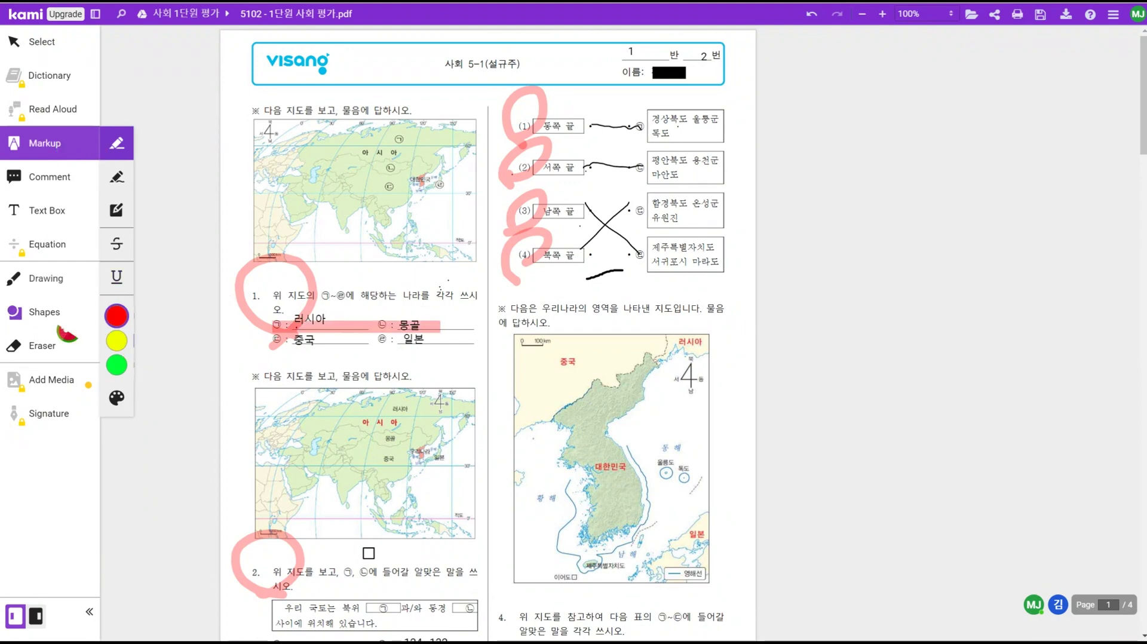
Draw a pink freehand circle of thickness 8 around the ※ mark of the instruction above the Korea map
{"action": "left_click", "coordinate": [55, 289]}
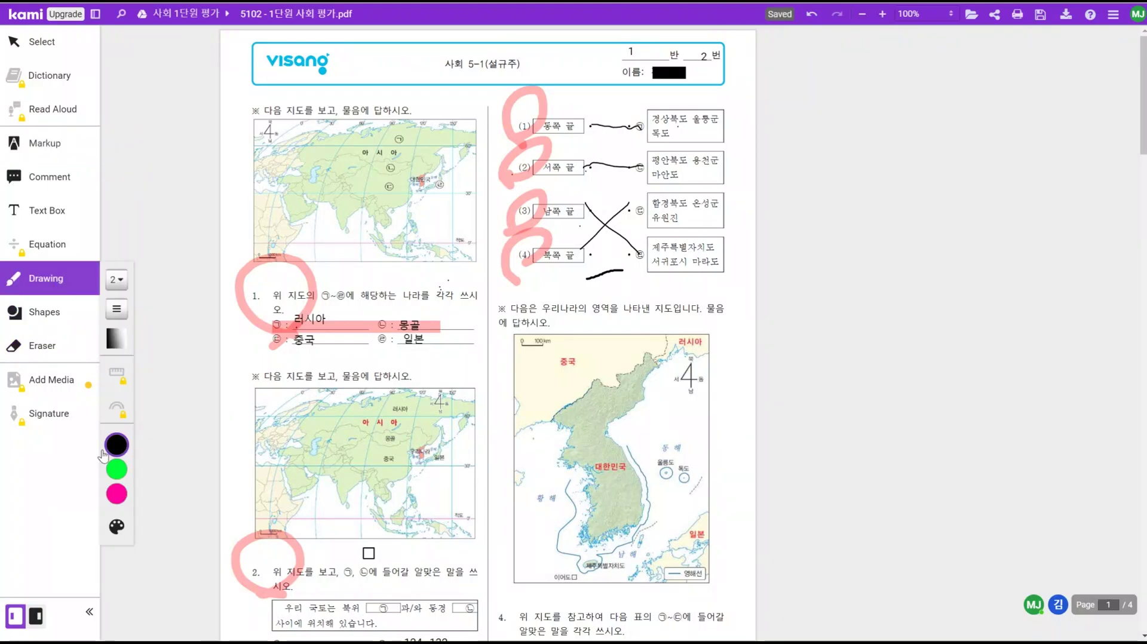
{"action": "left_click", "coordinate": [116, 493]}
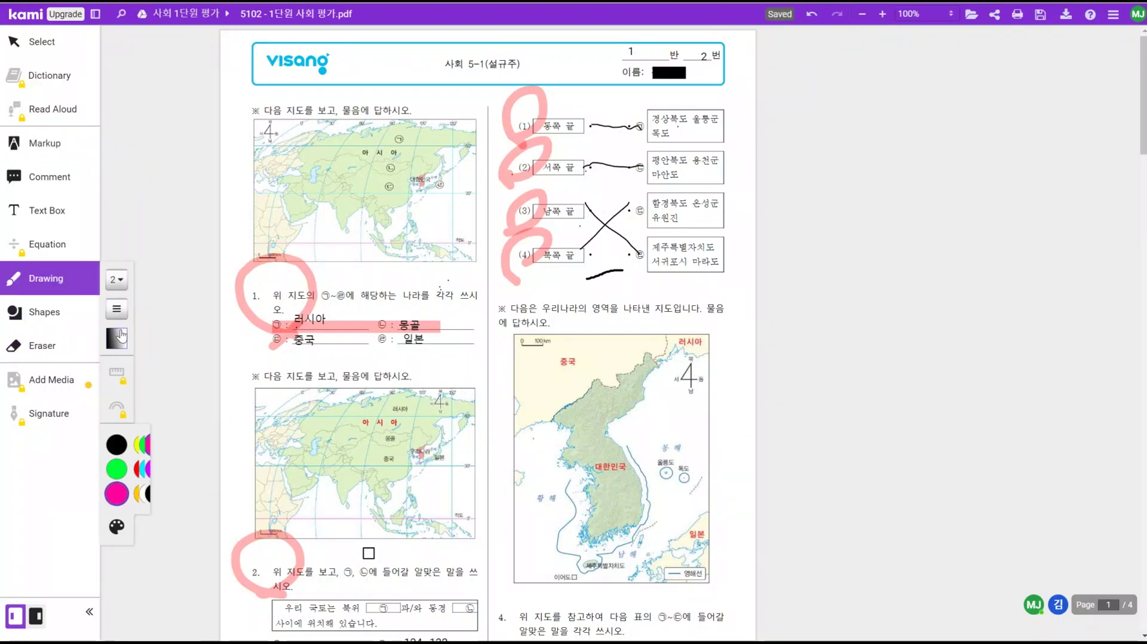
{"action": "left_click", "coordinate": [116, 308]}
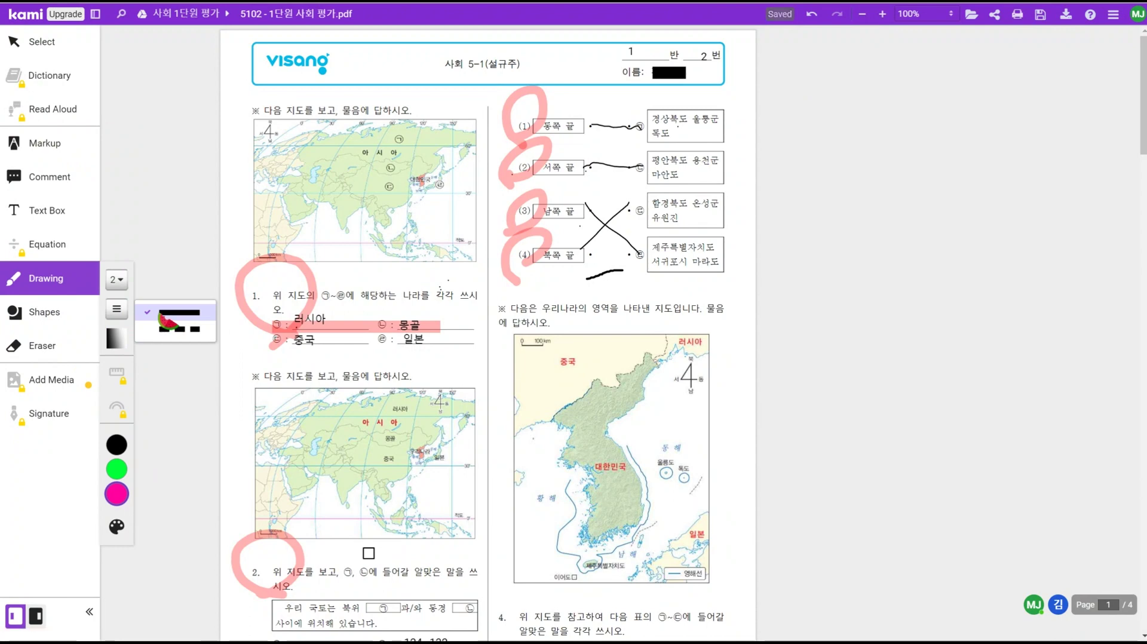
{"action": "left_click", "coordinate": [117, 279]}
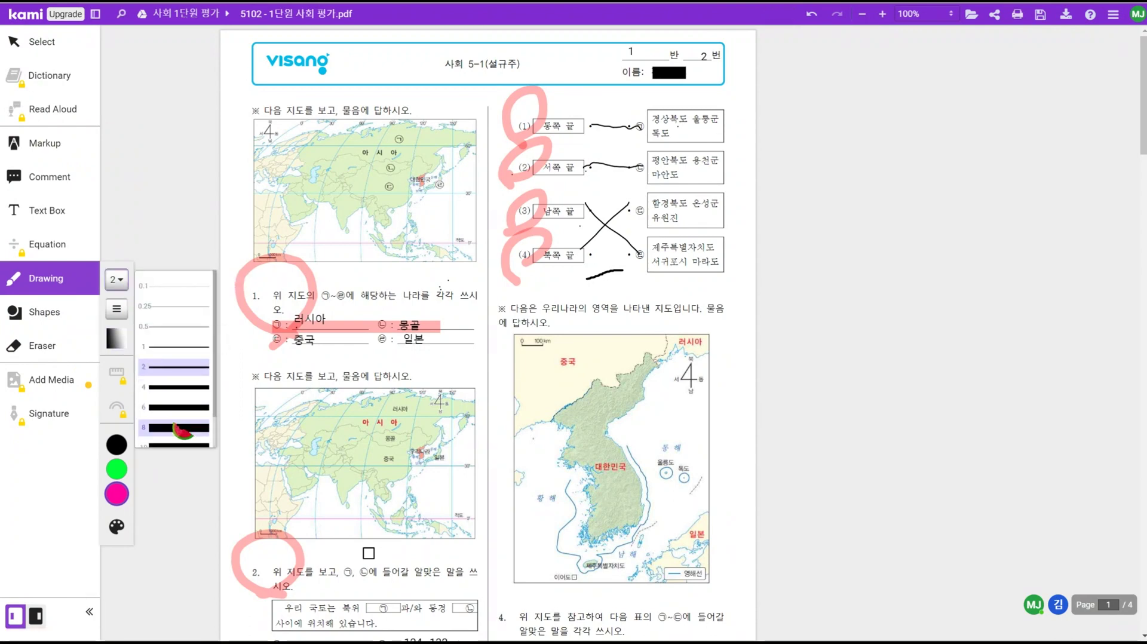
{"action": "left_click", "coordinate": [180, 428]}
{"action": "mouse_move", "coordinate": [528, 338]}
{"action": "left_mouse_down"}
{"action": "mouse_move", "coordinate": [484, 288]}
{"action": "mouse_move", "coordinate": [519, 328]}
{"action": "left_mouse_up"}
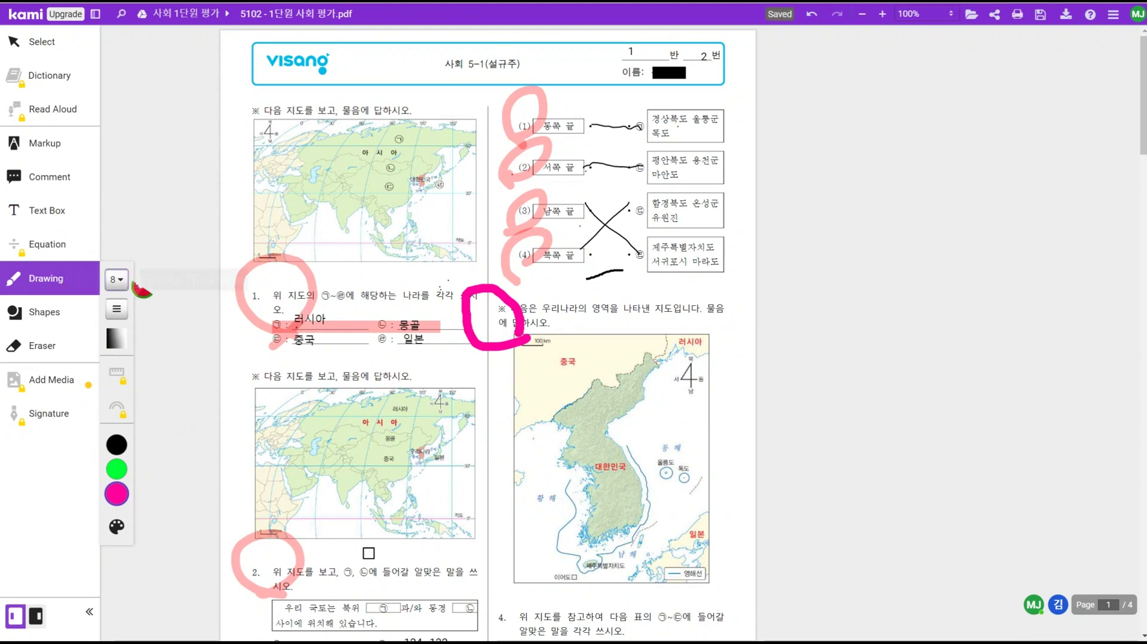
Set the drawing pen to thickness 2 and black
{"action": "left_click", "coordinate": [121, 281]}
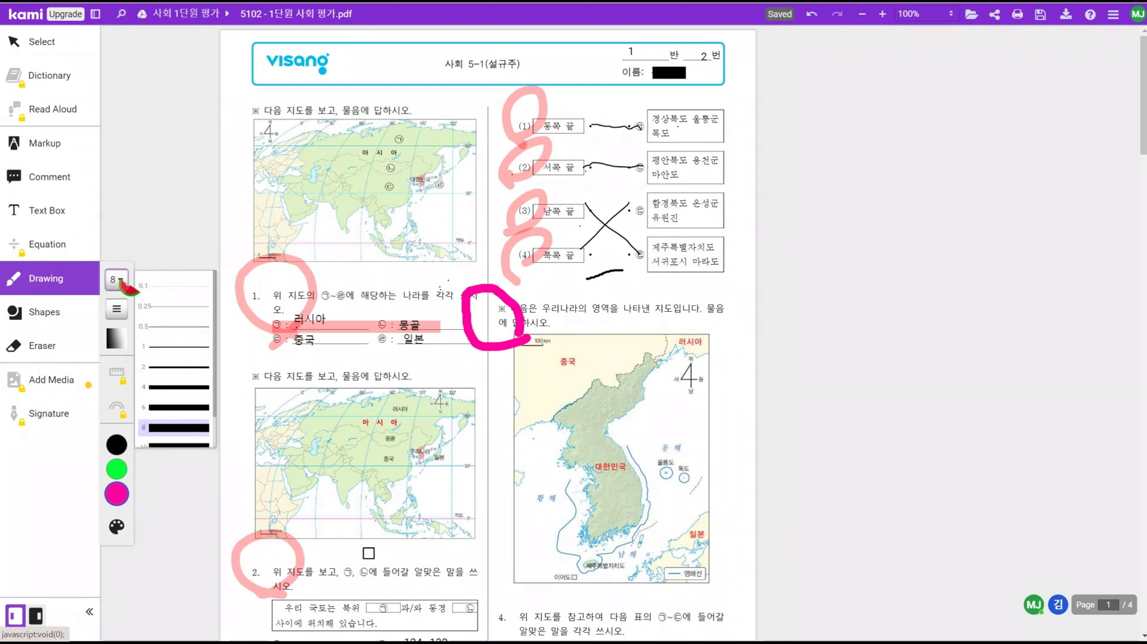
{"action": "left_click", "coordinate": [173, 367]}
{"action": "left_click", "coordinate": [116, 445]}
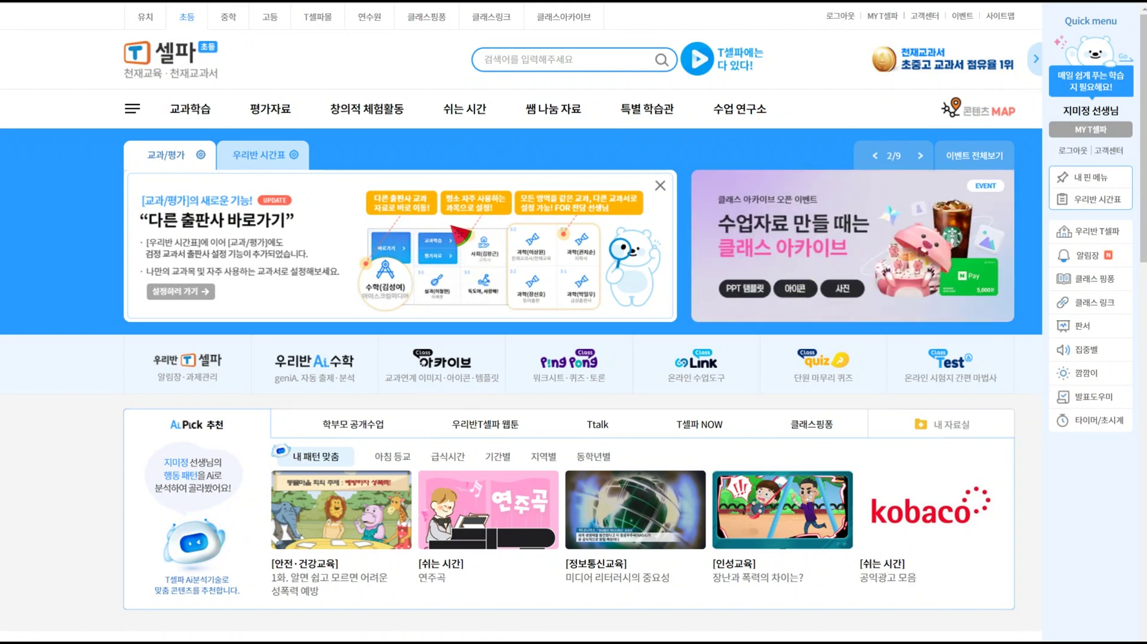
On the T셀파 site, open the online unit test for unit 1, 자연수의 혼합 계산, in the grade 5 수학(한) evaluation materials
{"action": "left_click", "coordinate": [277, 111]}
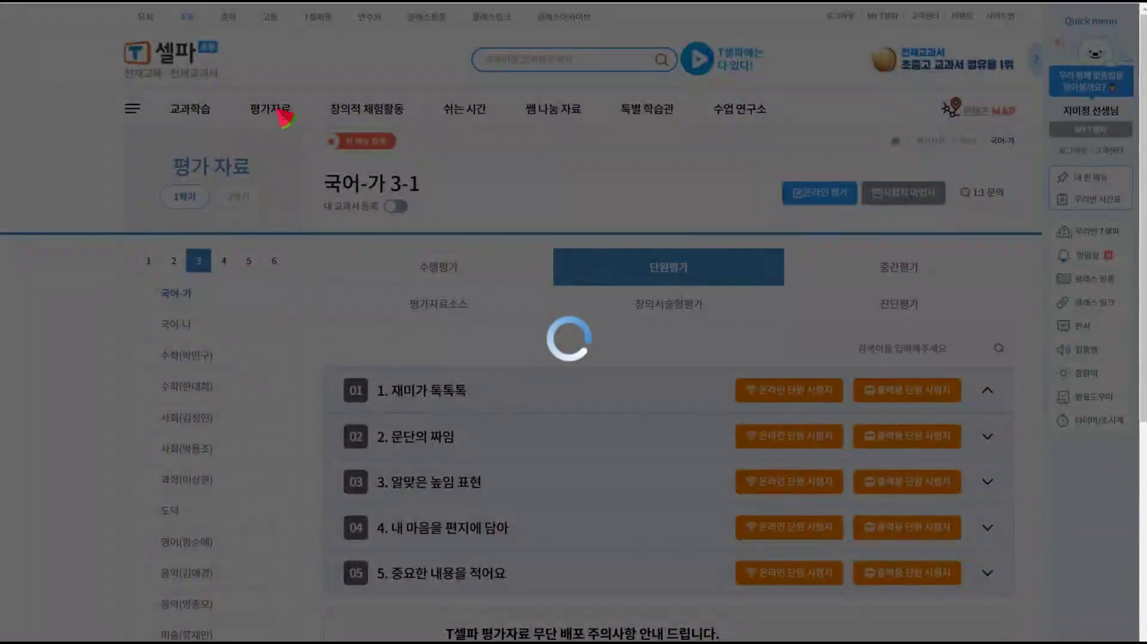
{"action": "scroll", "coordinate": [647, 386], "scroll_direction": "up", "scroll_amount": 3}
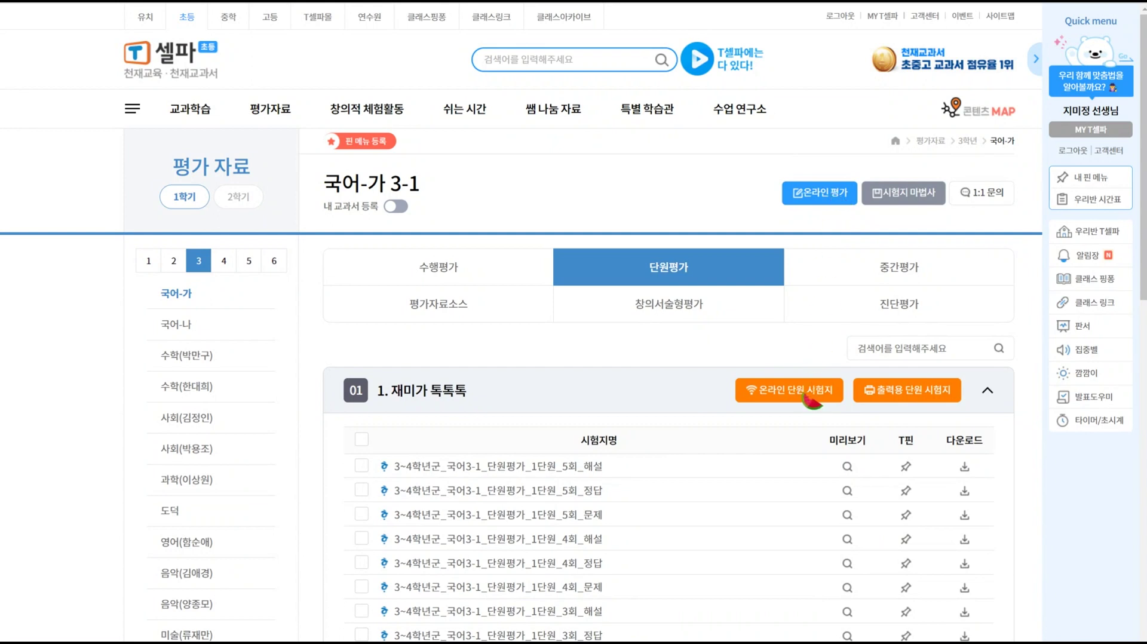
{"action": "left_click", "coordinate": [254, 268]}
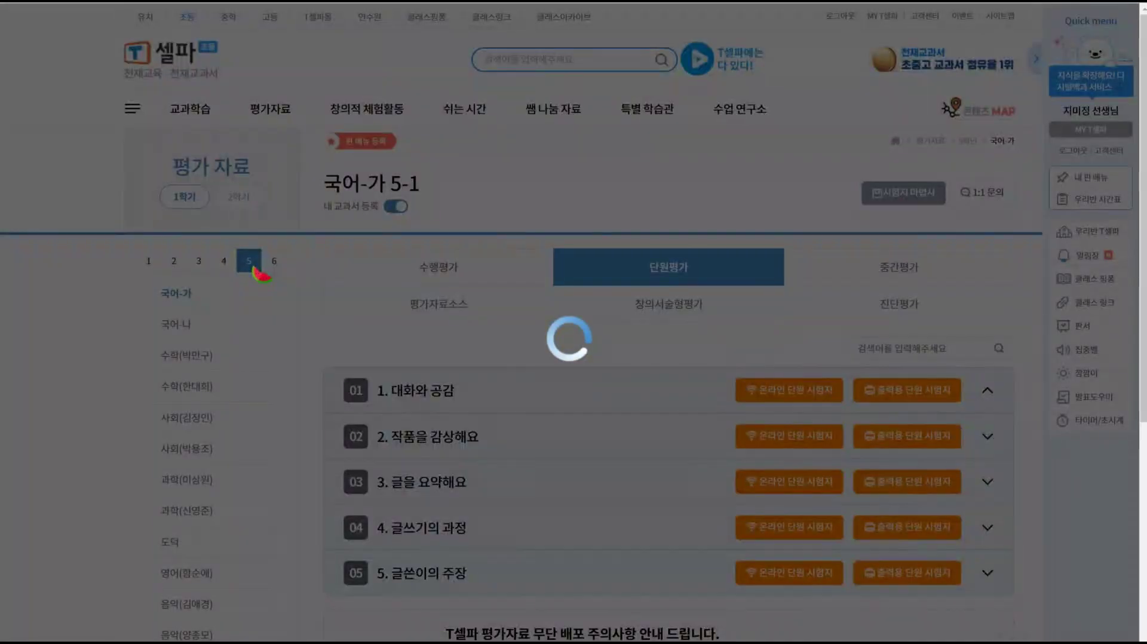
{"action": "scroll", "coordinate": [256, 313], "scroll_direction": "up", "scroll_amount": 1}
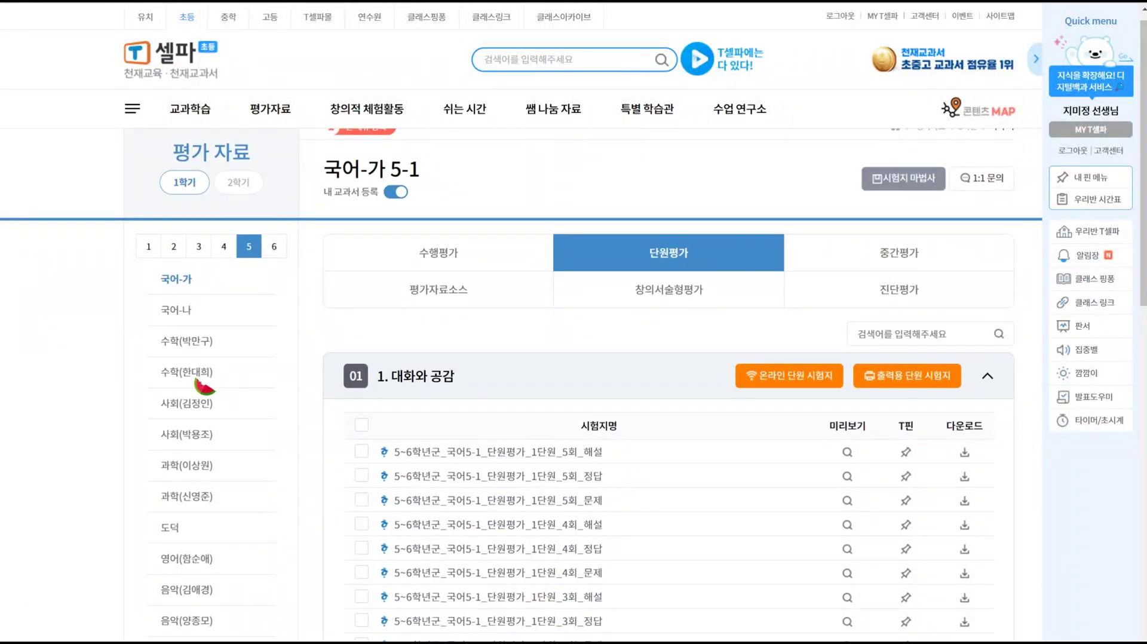
{"action": "left_click", "coordinate": [200, 382]}
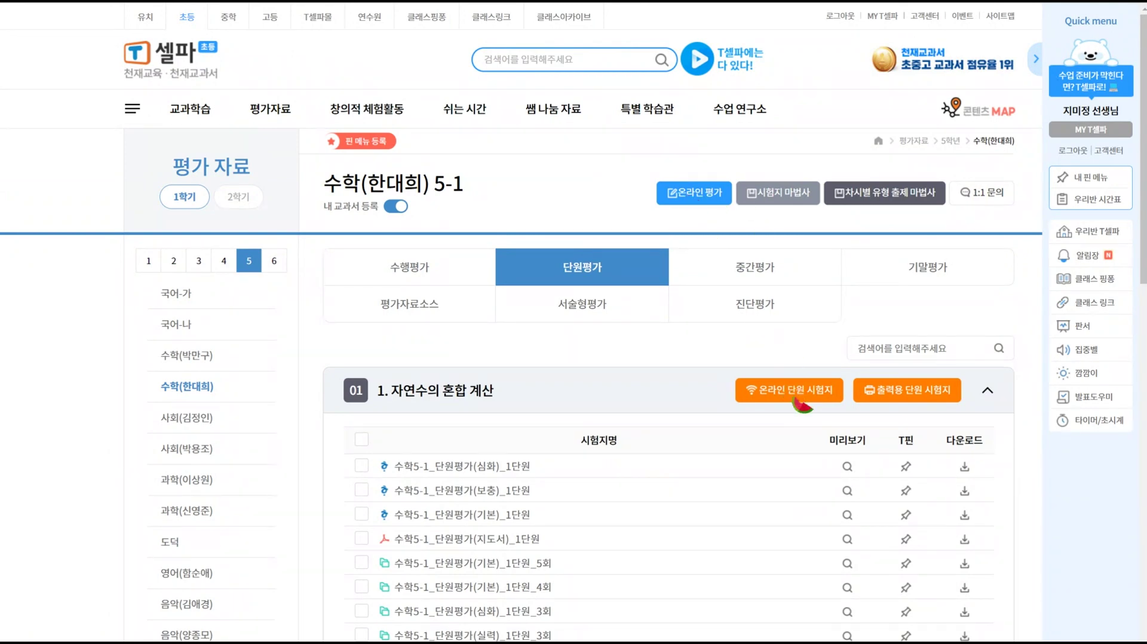
{"action": "left_click", "coordinate": [794, 399]}
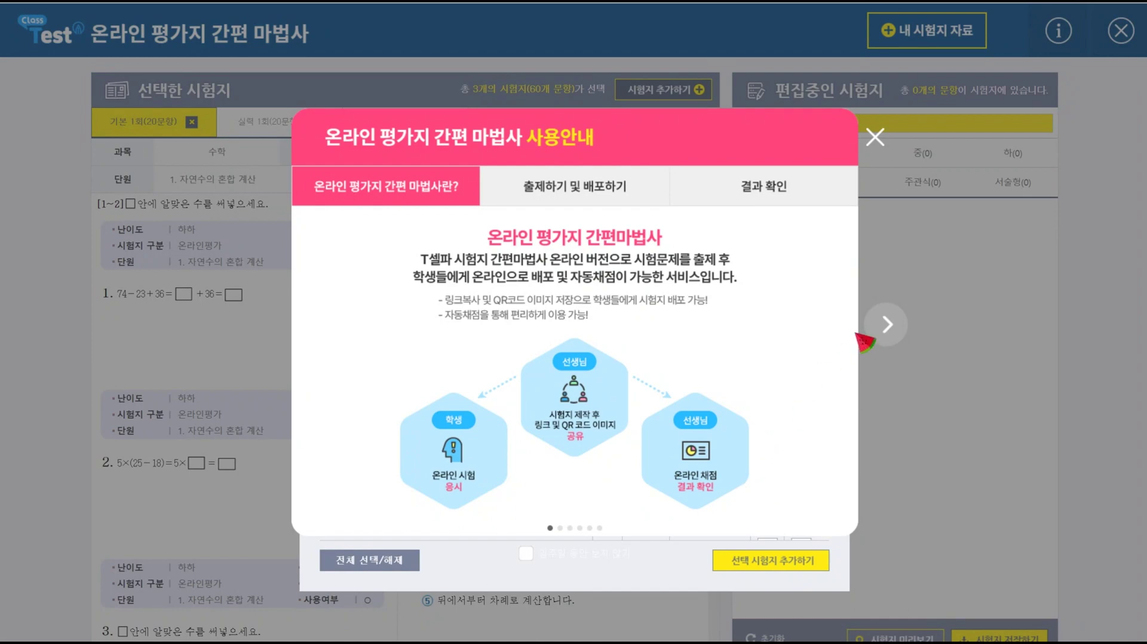
Read through the online test wizard's usage guide up to the 결과 확인 section and close it
{"action": "left_click", "coordinate": [885, 327]}
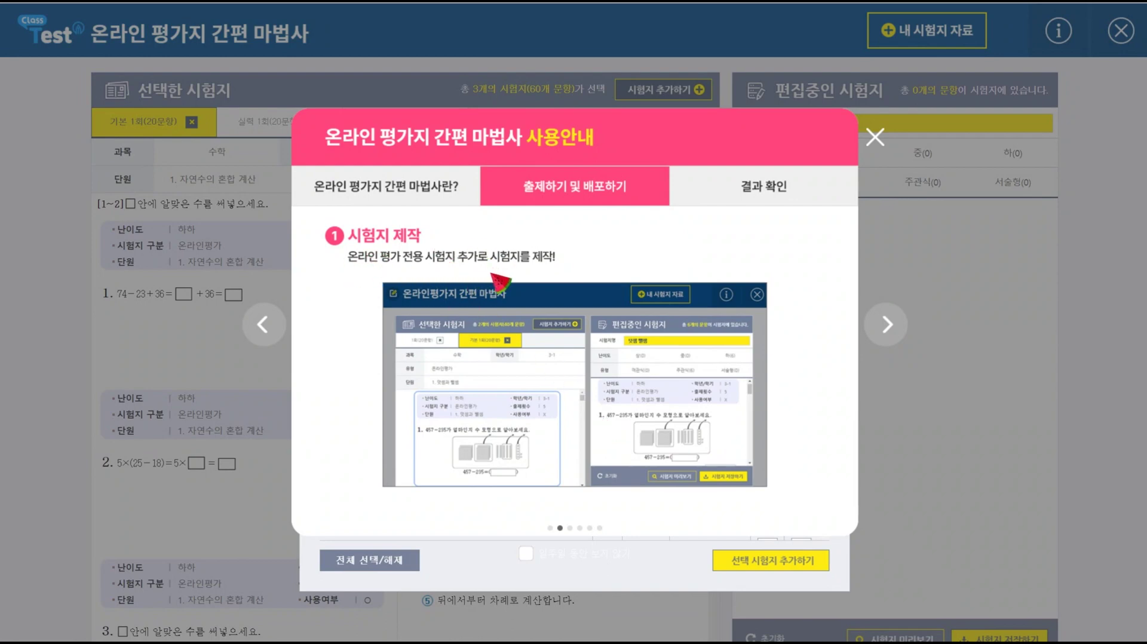
{"action": "left_click", "coordinate": [886, 325]}
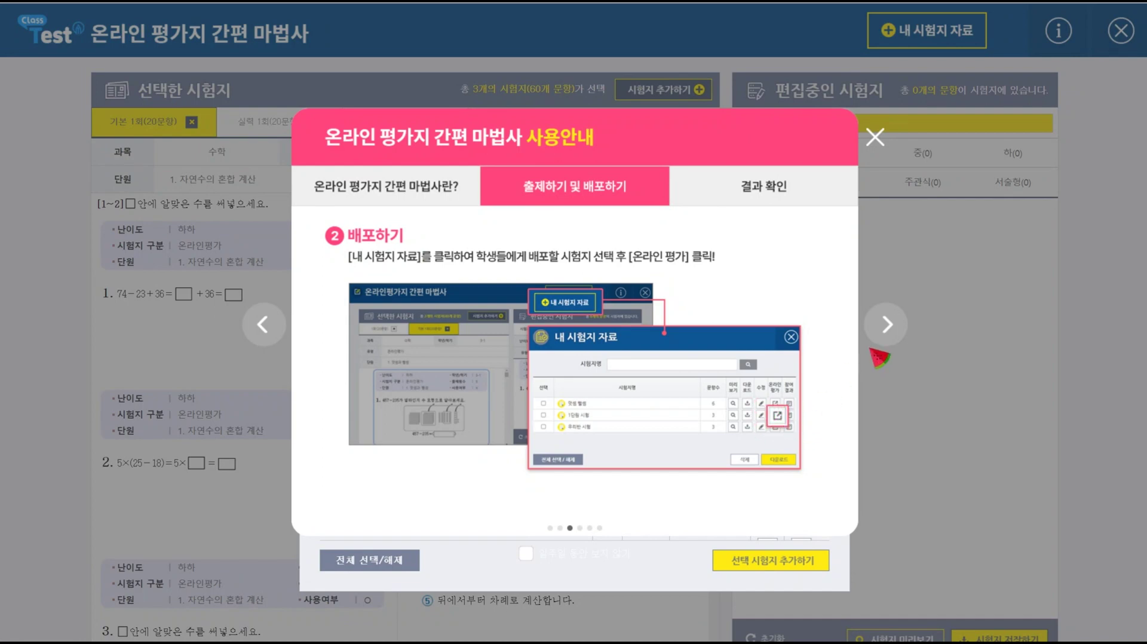
{"action": "left_click", "coordinate": [894, 328]}
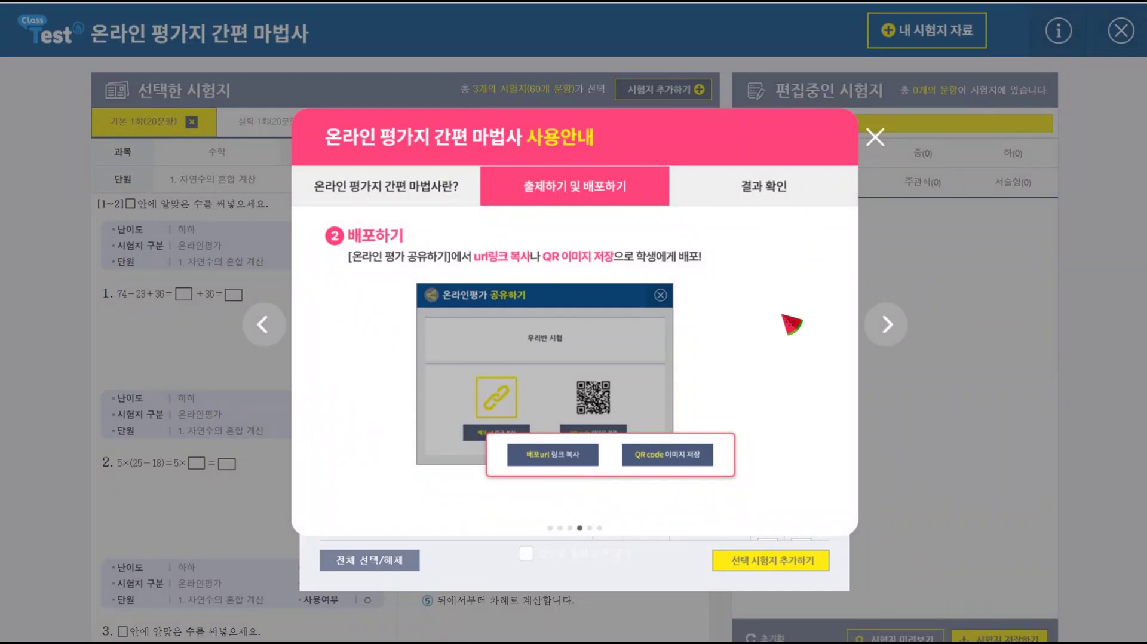
{"action": "left_click", "coordinate": [896, 330]}
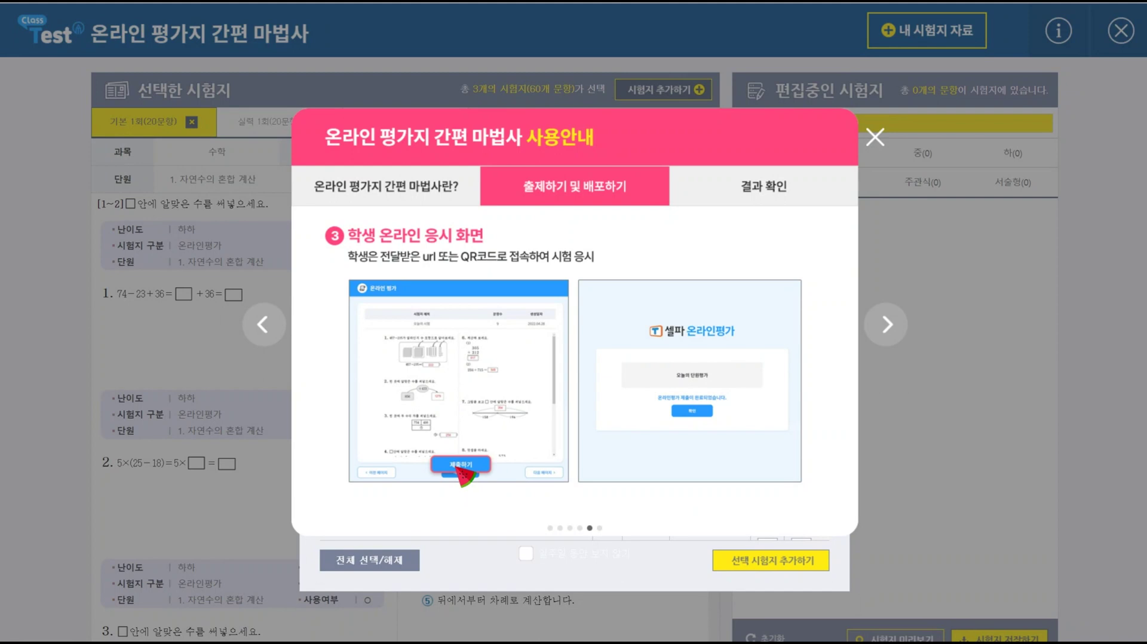
{"action": "left_click", "coordinate": [897, 325]}
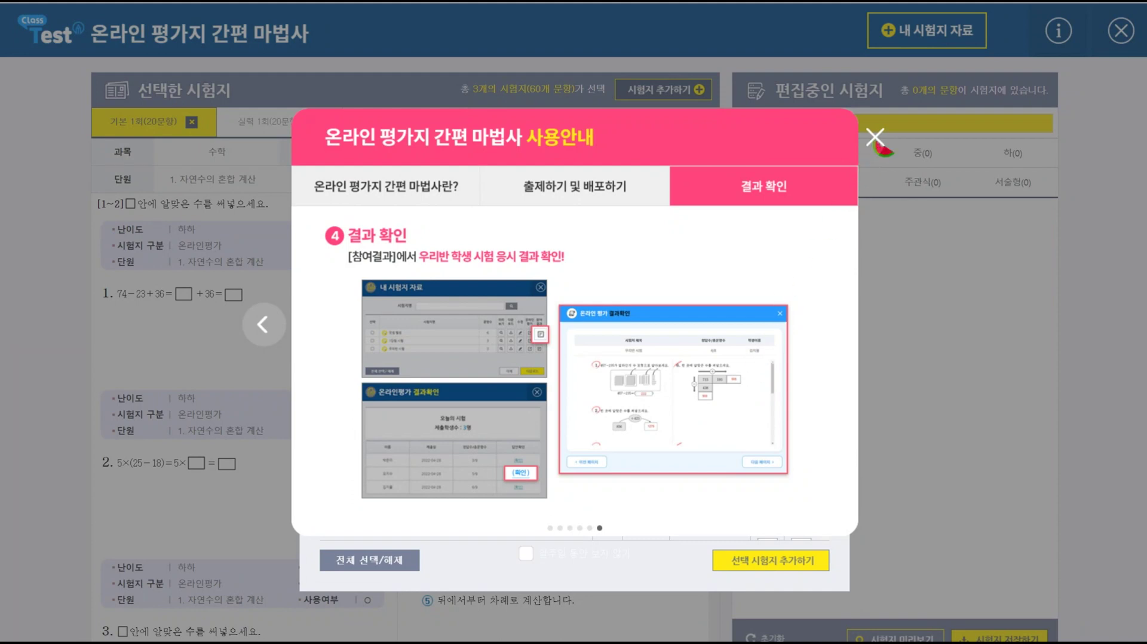
{"action": "left_click", "coordinate": [876, 141]}
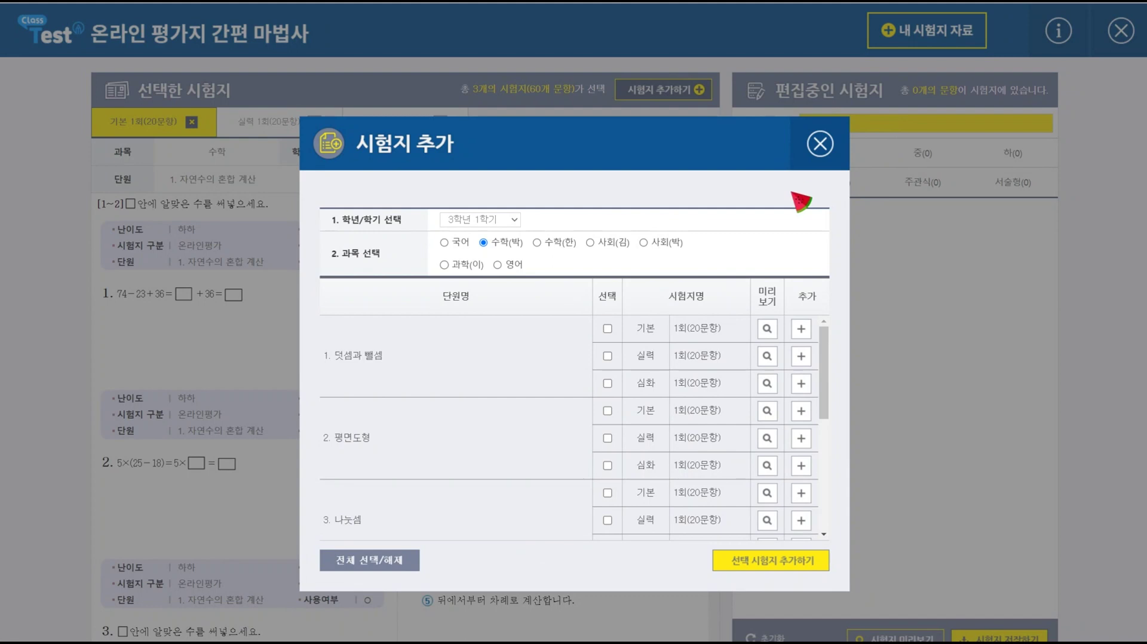
Filter the test papers available for adding to 5학년 1학기 and the subject 수학(박)
{"action": "left_click", "coordinate": [515, 219]}
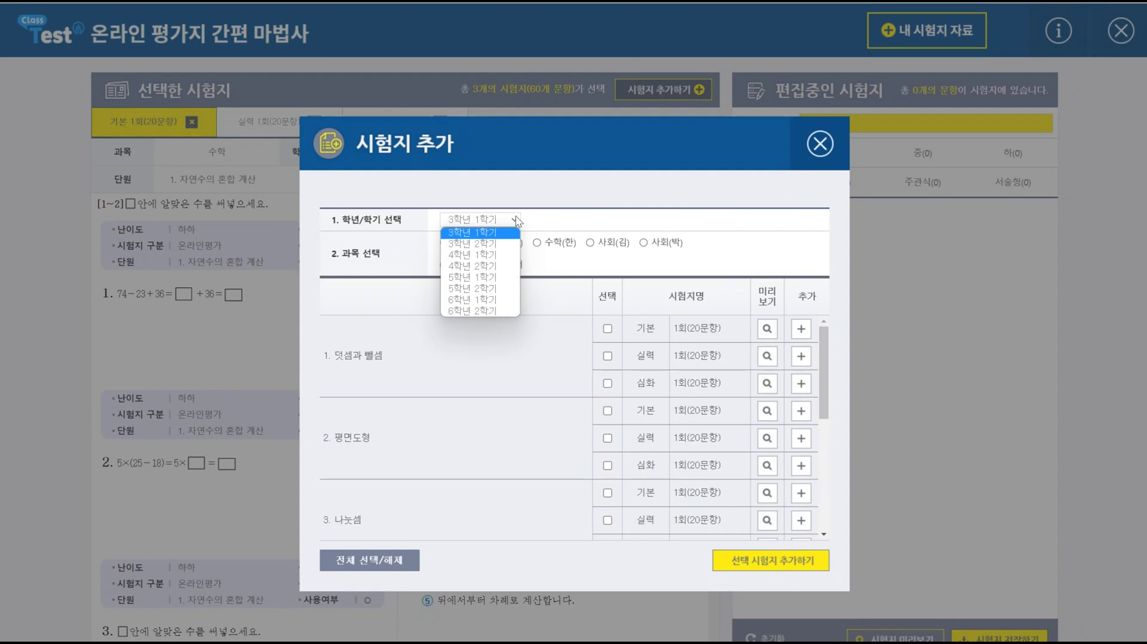
{"action": "left_click", "coordinate": [483, 281]}
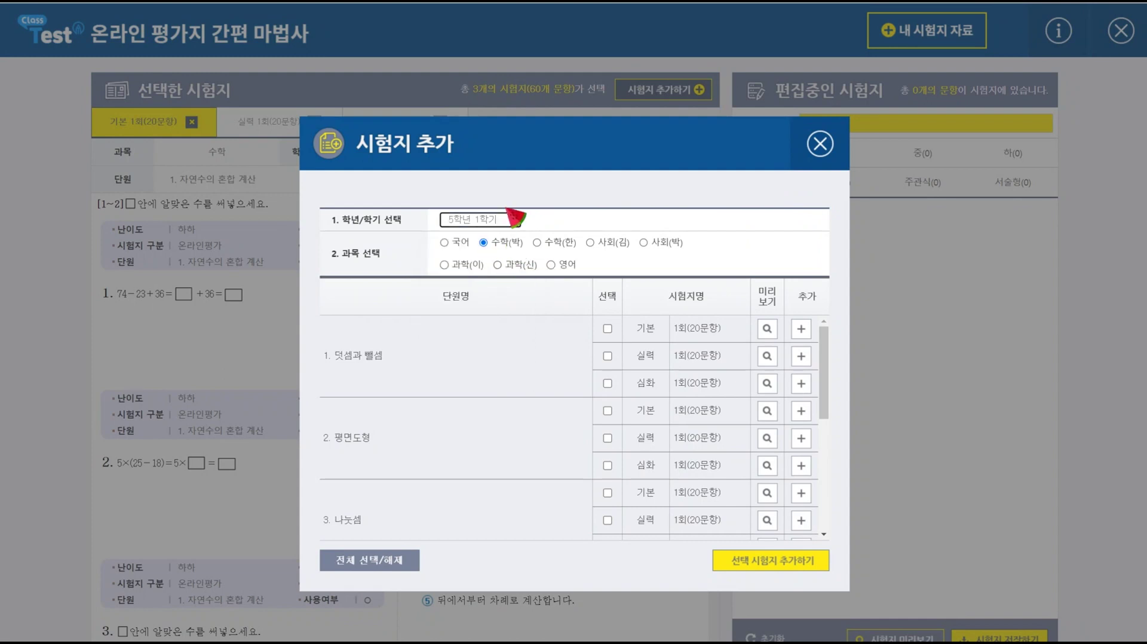
{"action": "left_click", "coordinate": [510, 243]}
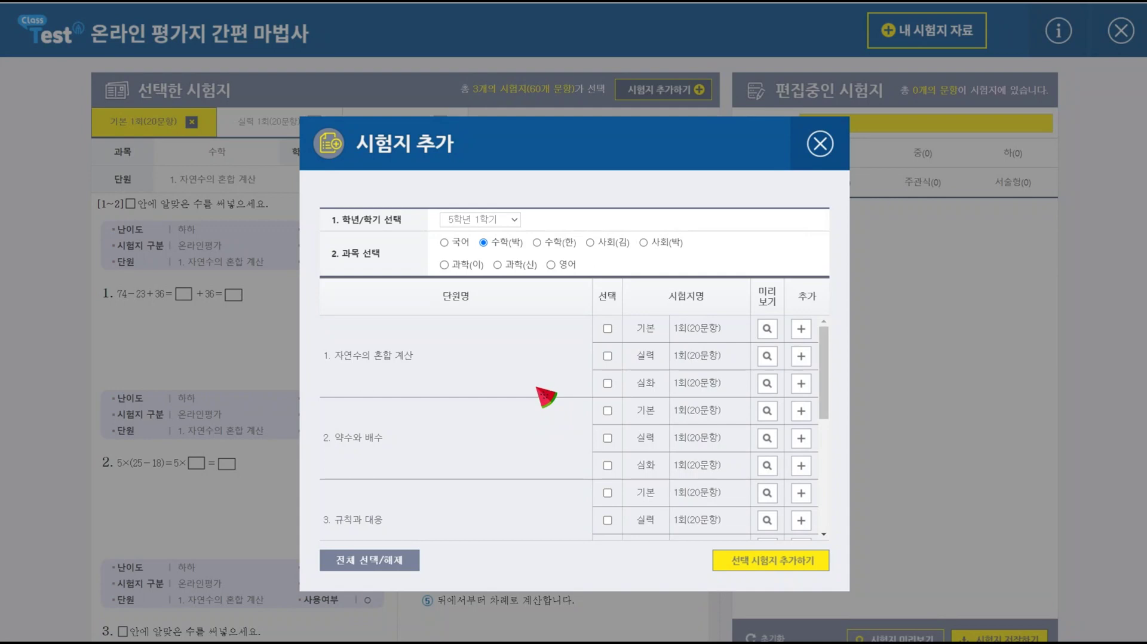
Add the 기본, 실력 and 심화 test papers of unit 4, 약분과 통분, to the selected papers
{"action": "scroll", "coordinate": [546, 396], "scroll_direction": "down", "scroll_amount": 5}
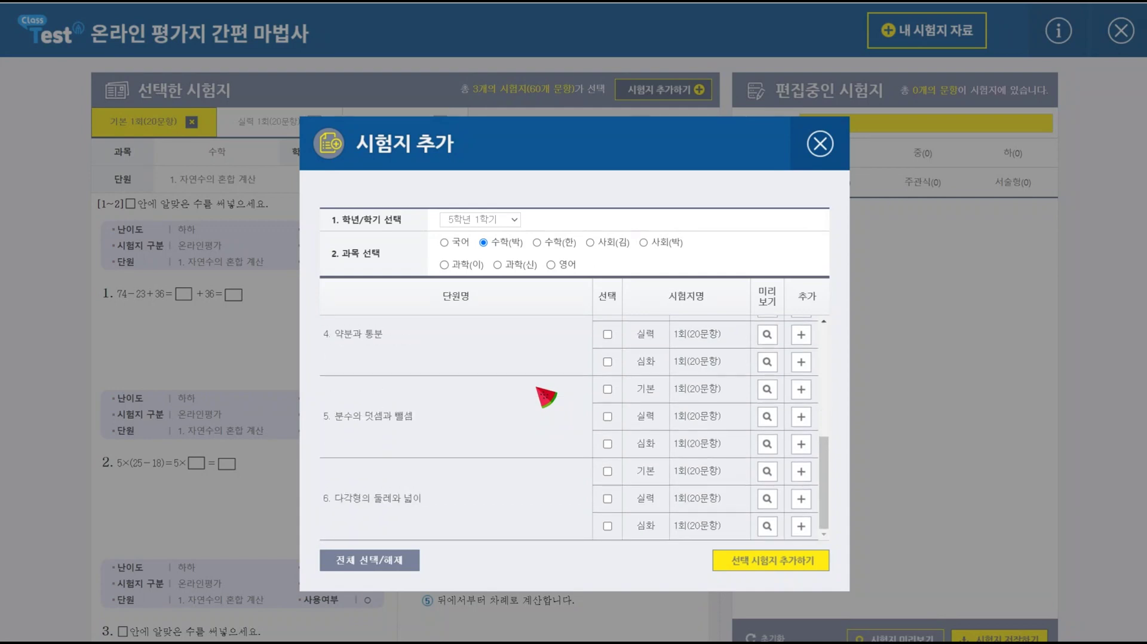
{"action": "scroll", "coordinate": [546, 397], "scroll_direction": "up", "scroll_amount": 1}
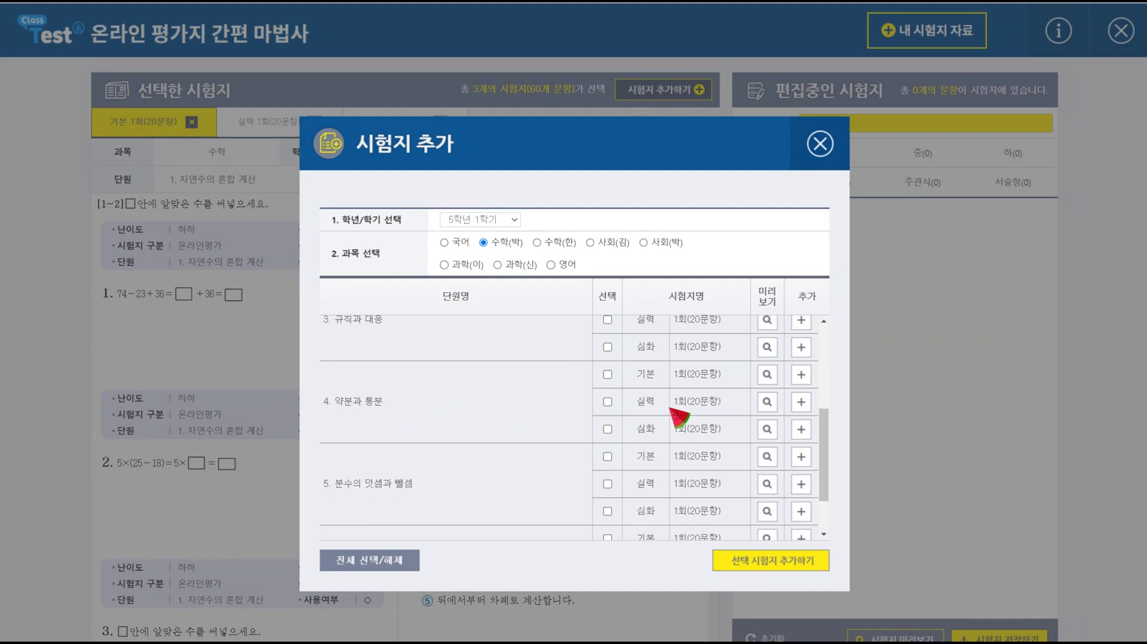
{"action": "left_click", "coordinate": [607, 375]}
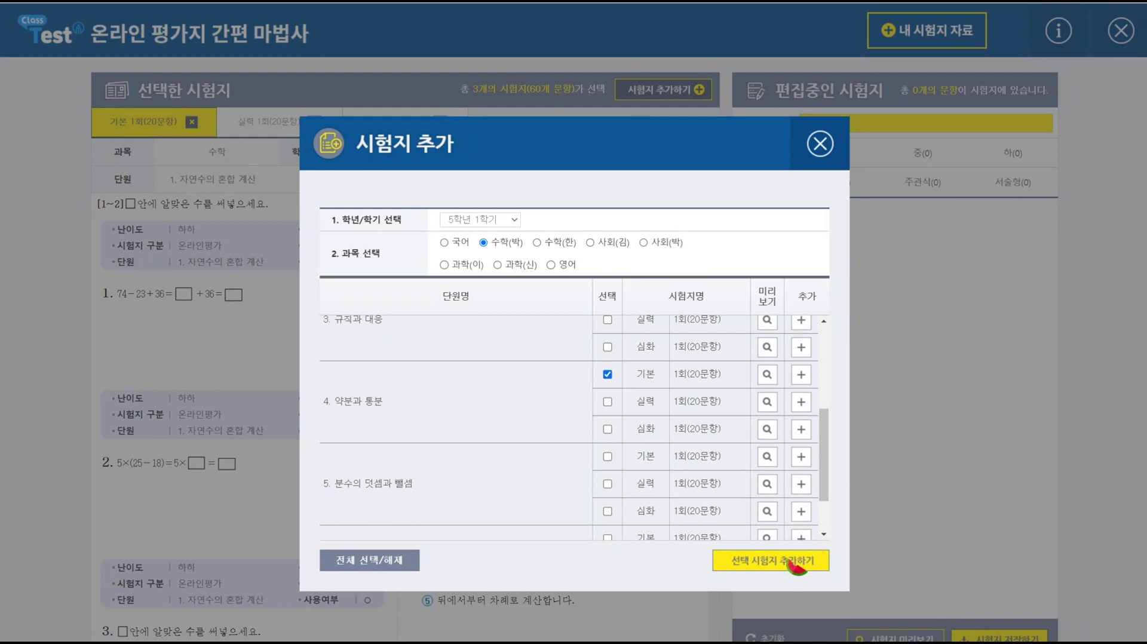
{"action": "left_click", "coordinate": [608, 402]}
{"action": "left_click", "coordinate": [608, 428]}
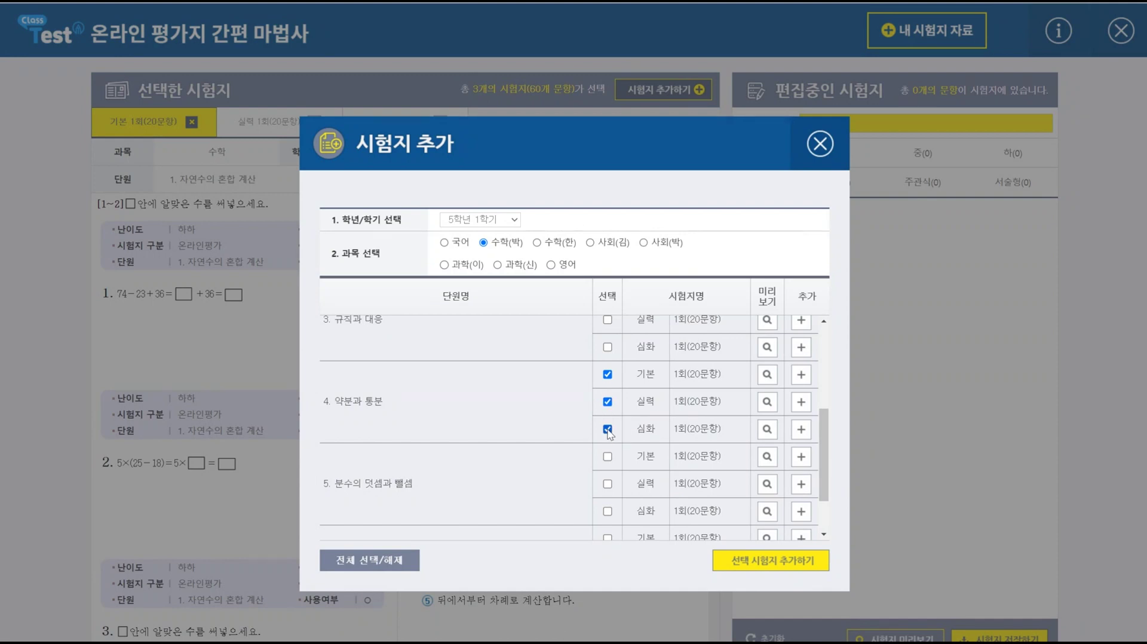
{"action": "left_click", "coordinate": [817, 567]}
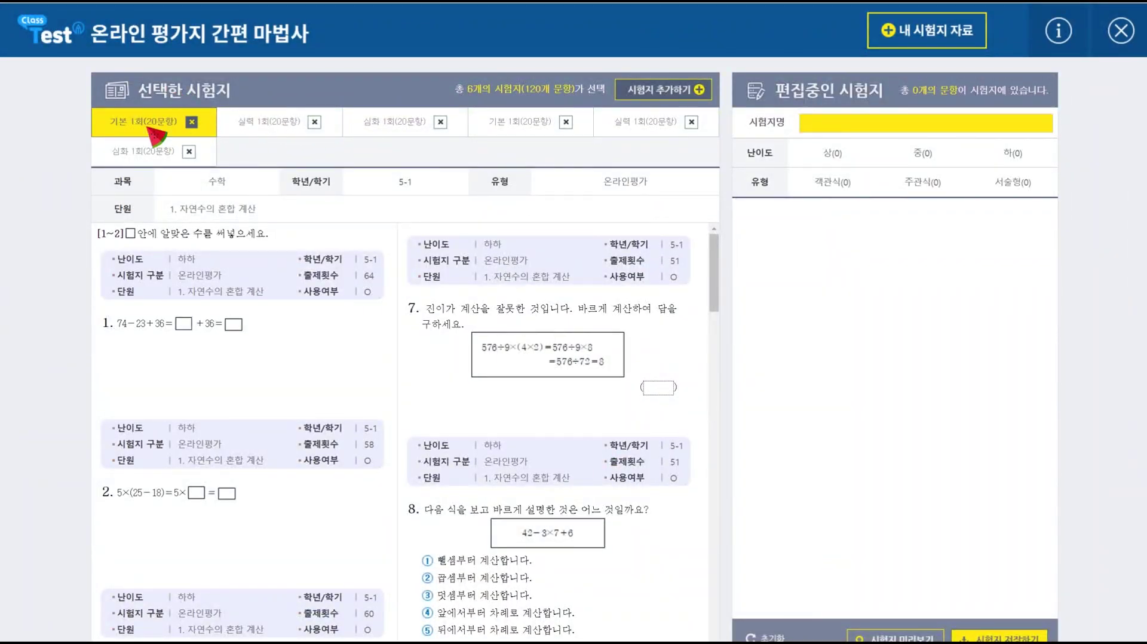
Remove the three unit 1 test papers, 자연수의 혼합 계산, from the selected papers
{"action": "left_click", "coordinate": [192, 122]}
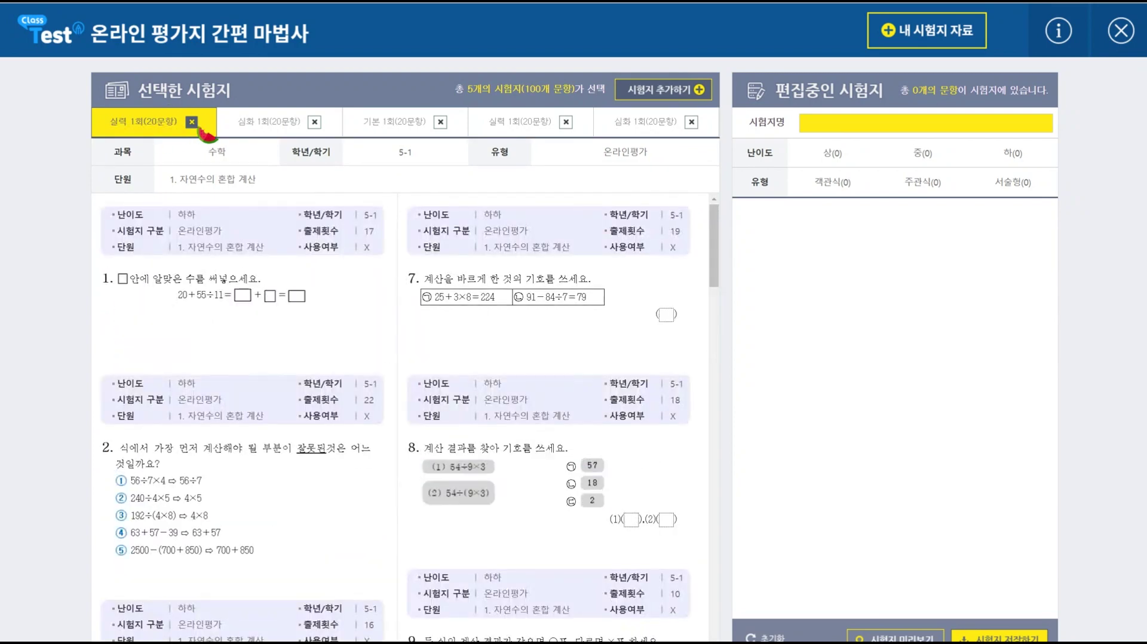
{"action": "left_click", "coordinate": [192, 122]}
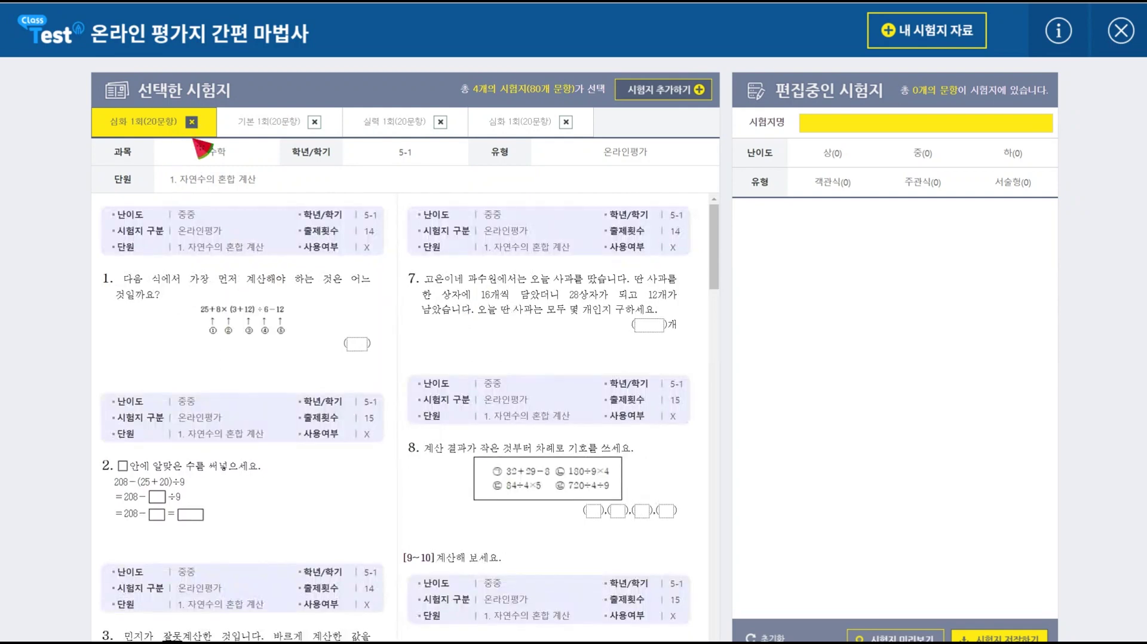
{"action": "left_click", "coordinate": [192, 122]}
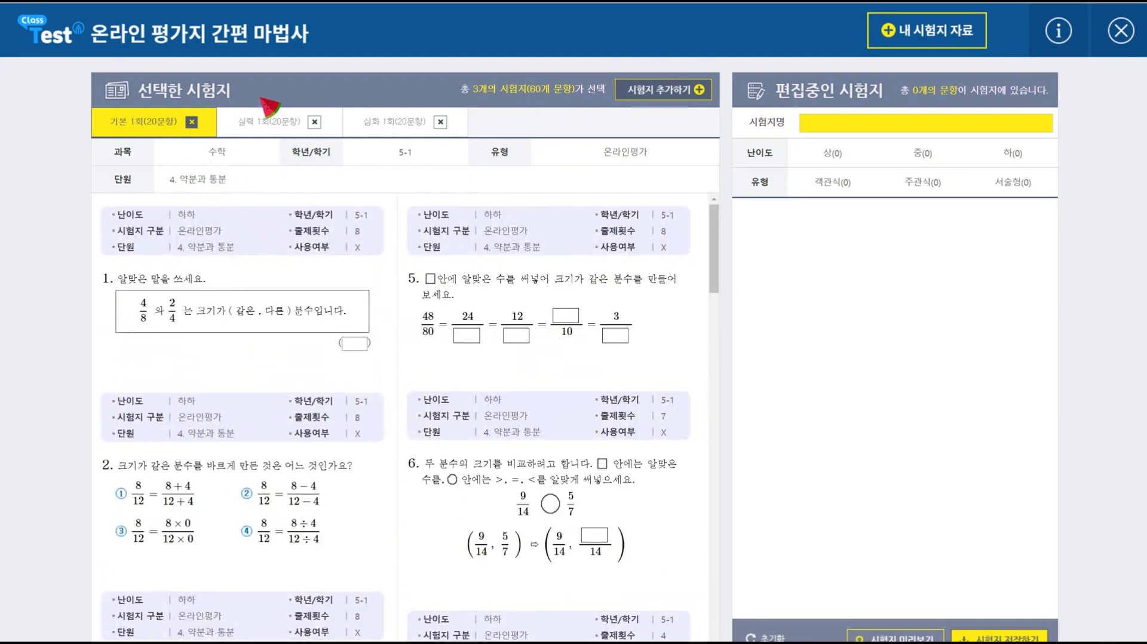
Compare the 기본, 실력 and 심화 papers of unit 4 and bring up the 실력 paper
{"action": "left_click", "coordinate": [276, 122]}
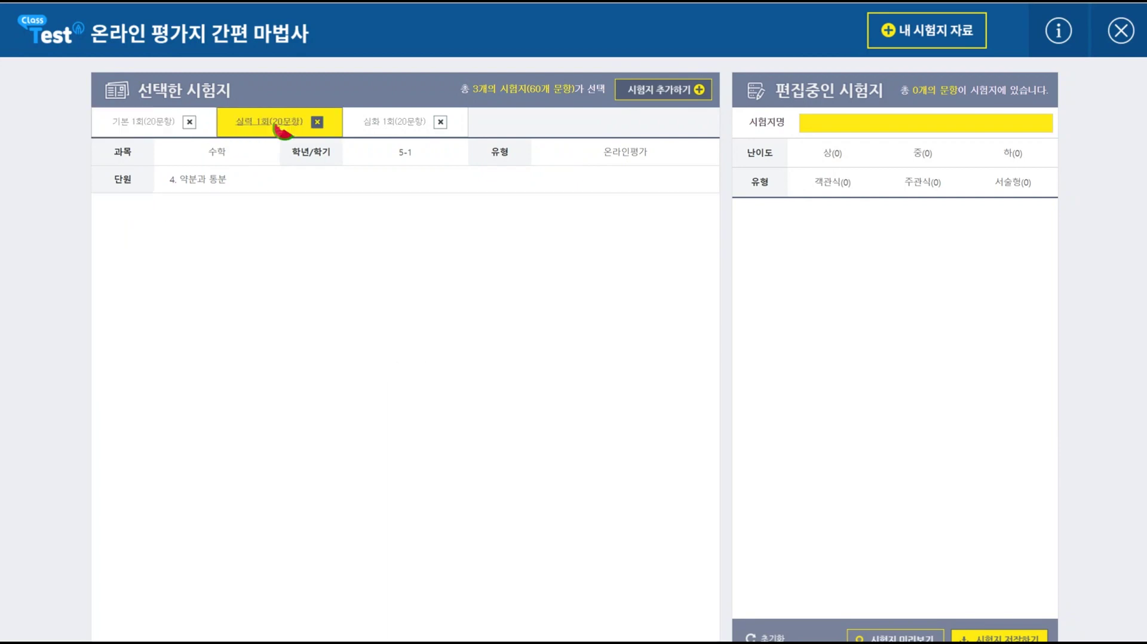
{"action": "left_click", "coordinate": [391, 126]}
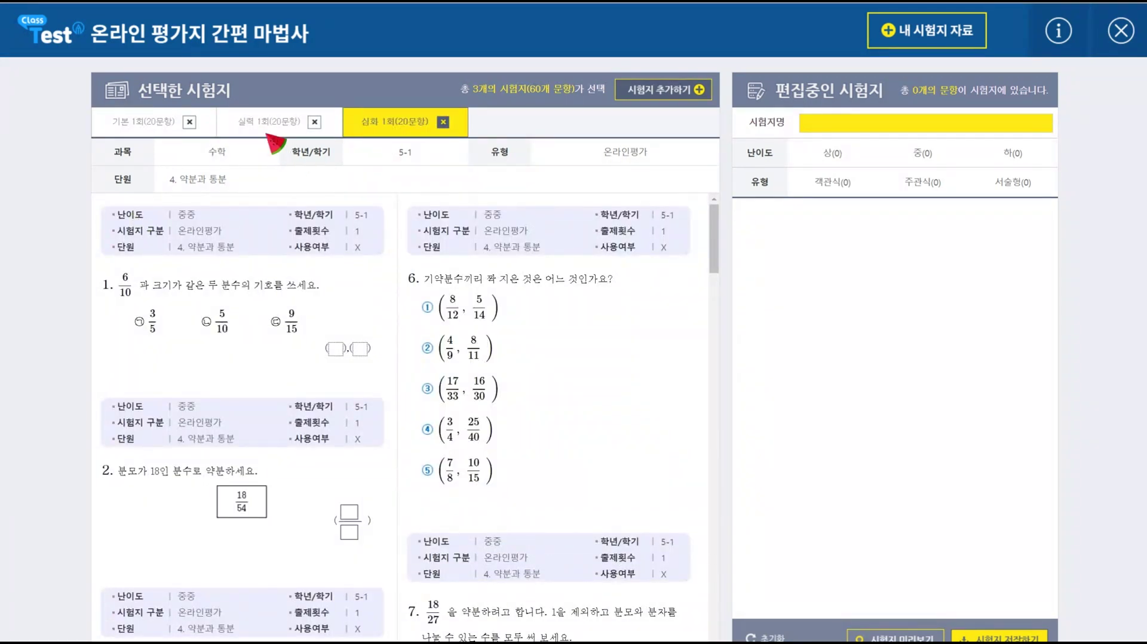
{"action": "left_click", "coordinate": [160, 129]}
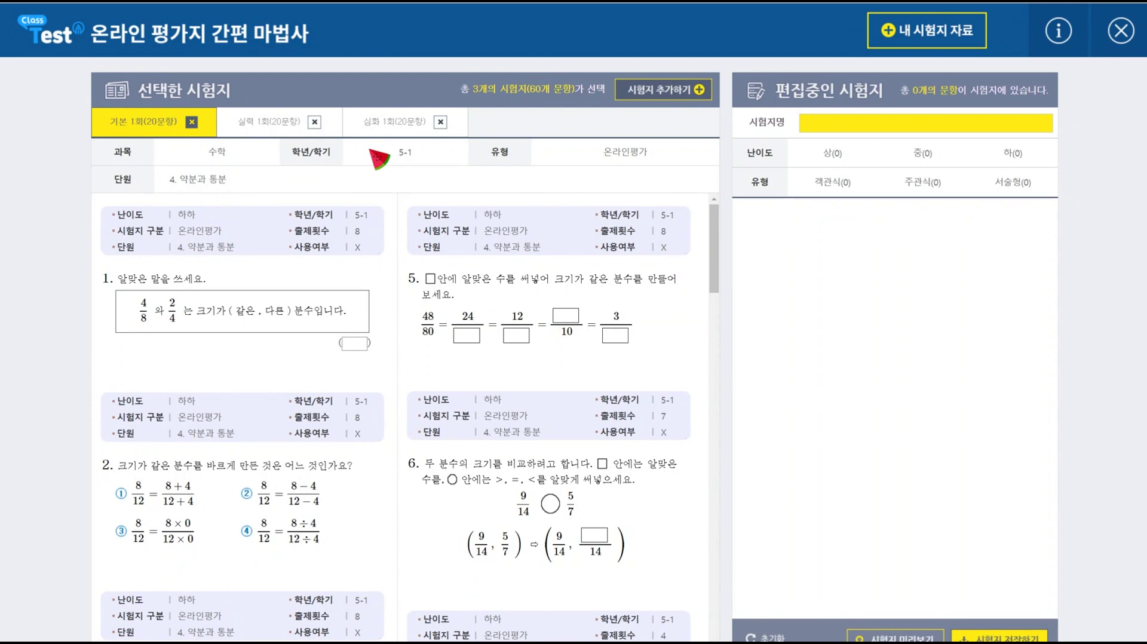
{"action": "left_click", "coordinate": [262, 124]}
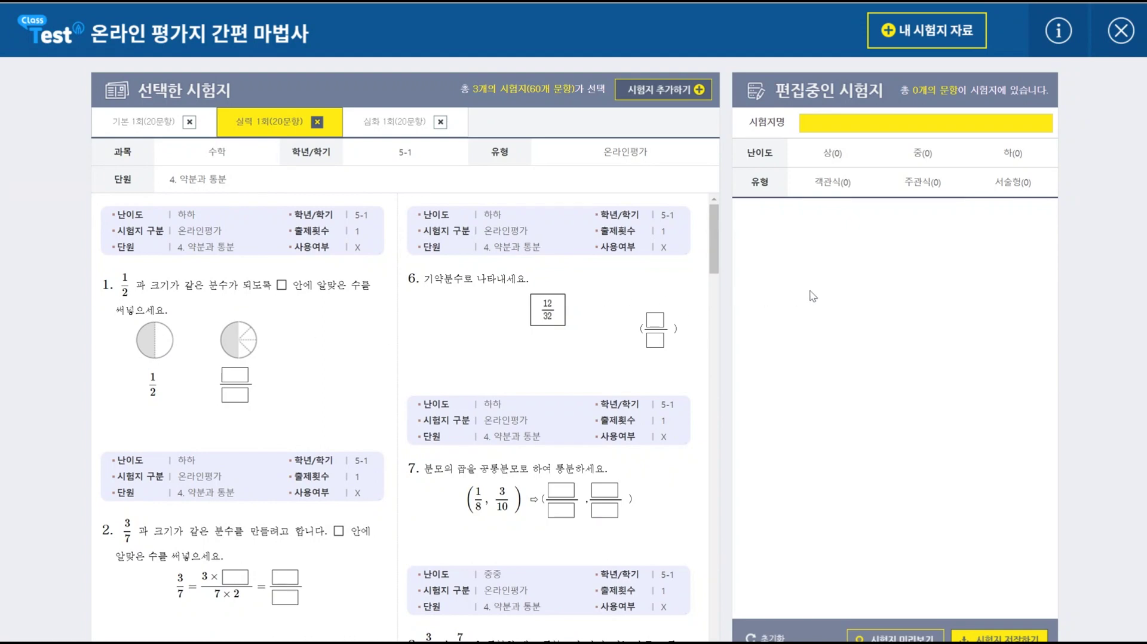
{"action": "left_click", "coordinate": [292, 129]}
Add questions 1 to 5 of the 실력 paper to the test being edited
{"action": "left_click", "coordinate": [265, 353]}
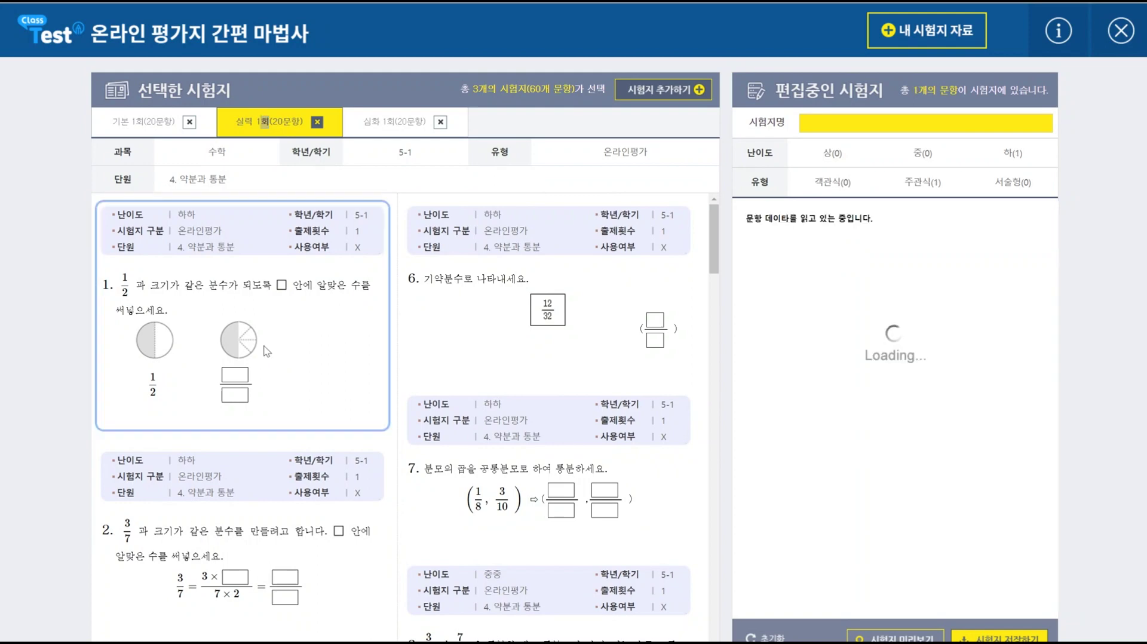
{"action": "scroll", "coordinate": [265, 358], "scroll_direction": "down", "scroll_amount": 2}
{"action": "left_click", "coordinate": [265, 438]}
{"action": "scroll", "coordinate": [263, 454], "scroll_direction": "down", "scroll_amount": 2}
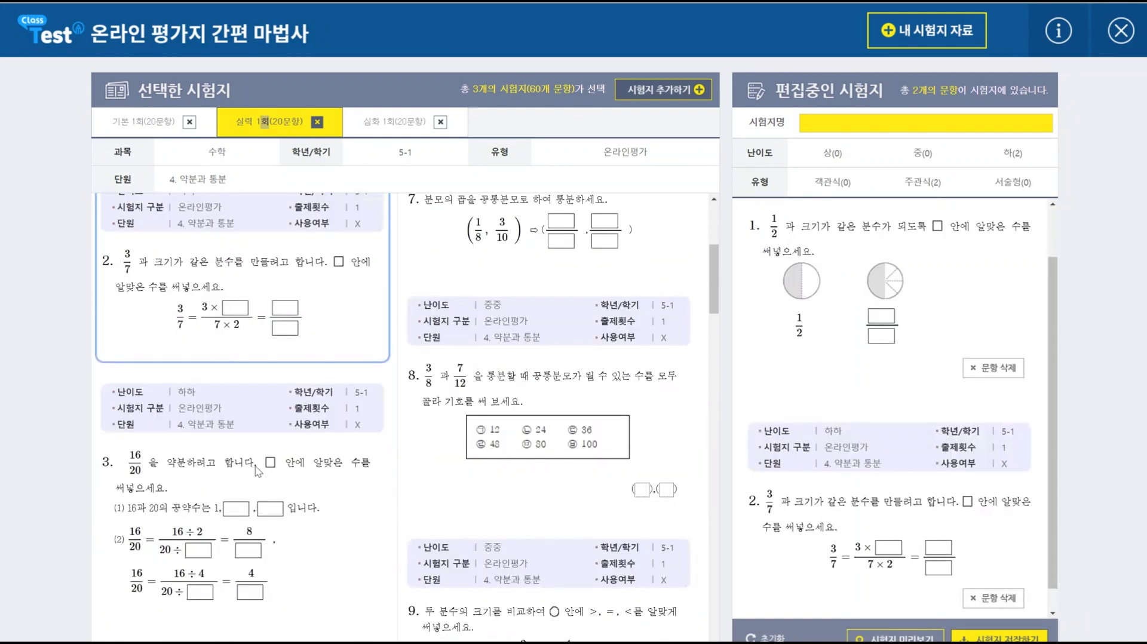
{"action": "left_click", "coordinate": [257, 472]}
{"action": "scroll", "coordinate": [454, 438], "scroll_direction": "up", "scroll_amount": 3}
{"action": "scroll", "coordinate": [317, 418], "scroll_direction": "down", "scroll_amount": 6}
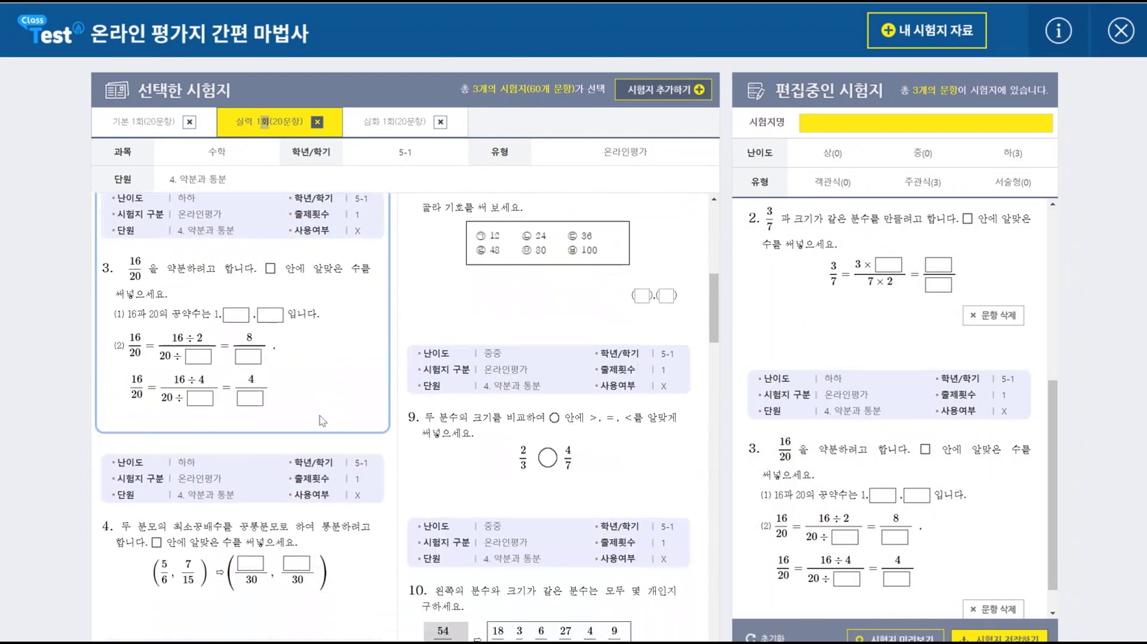
{"action": "left_click", "coordinate": [250, 421]}
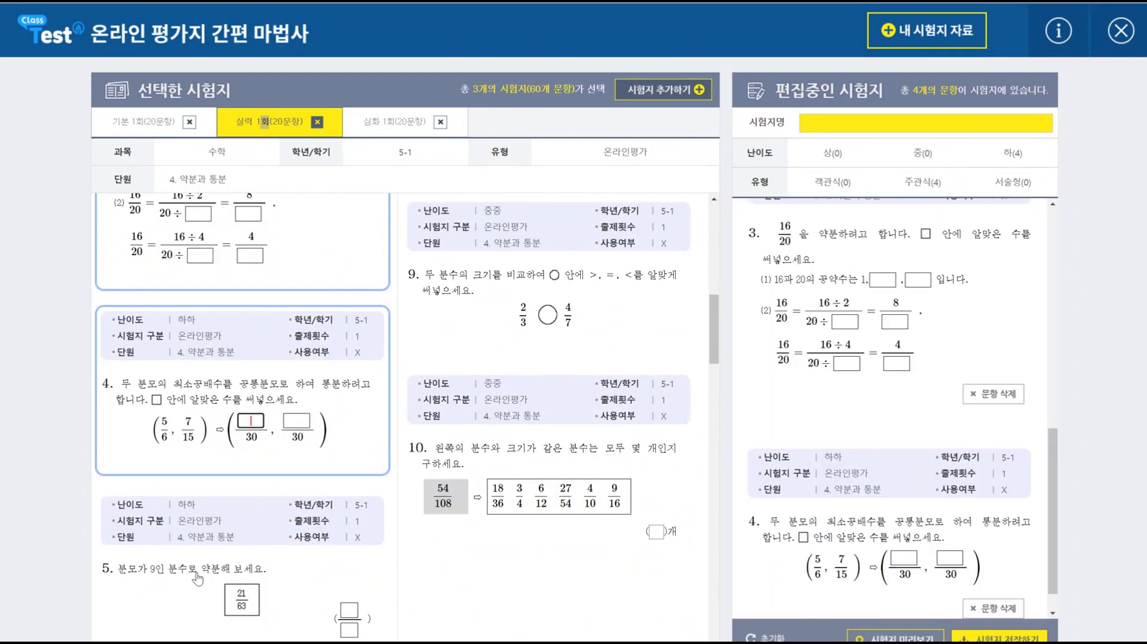
{"action": "left_click", "coordinate": [263, 534]}
Add questions 6 to 10 of the 실력 paper to the test being edited
{"action": "scroll", "coordinate": [485, 440], "scroll_direction": "up", "scroll_amount": 2}
{"action": "scroll", "coordinate": [486, 440], "scroll_direction": "up", "scroll_amount": 6}
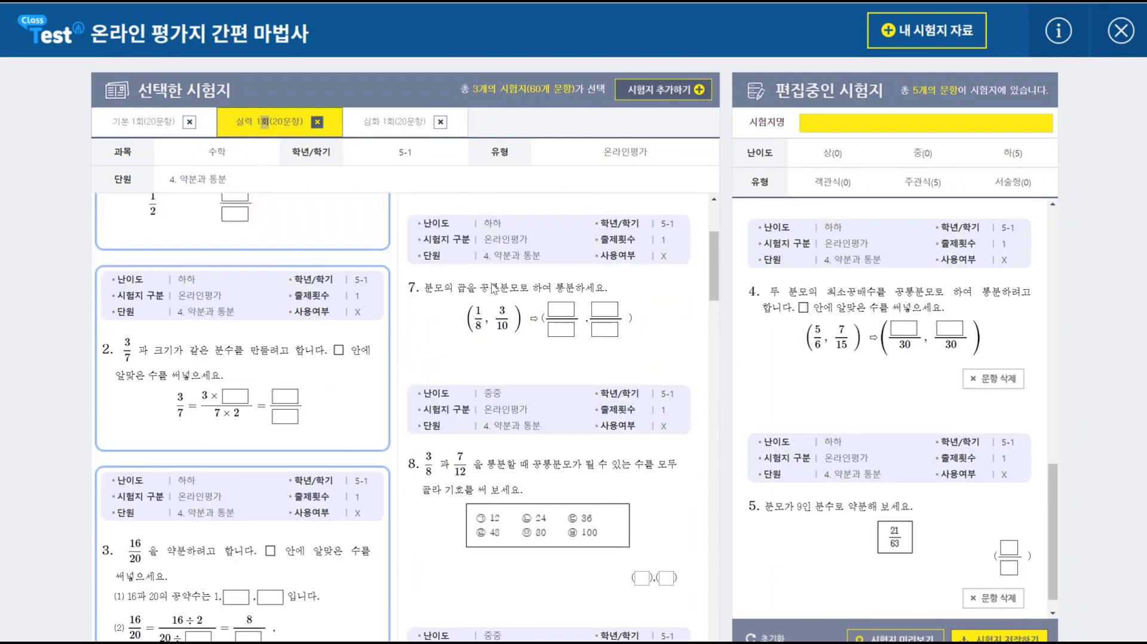
{"action": "left_click", "coordinate": [482, 244]}
{"action": "left_click", "coordinate": [484, 416]}
{"action": "scroll", "coordinate": [480, 394], "scroll_direction": "down", "scroll_amount": 3}
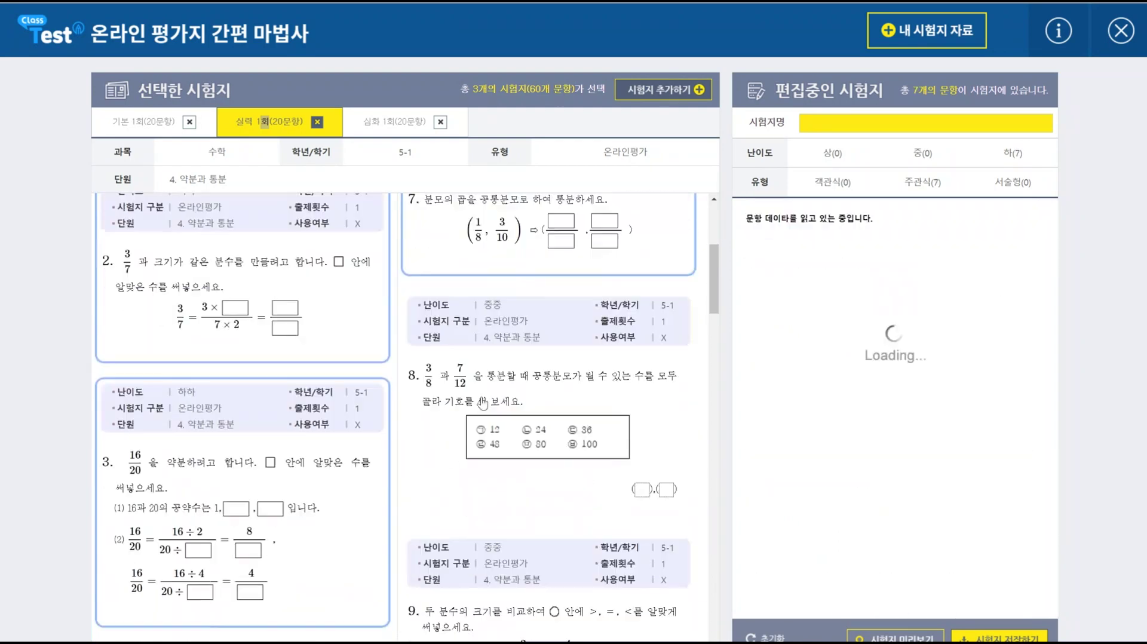
{"action": "left_click", "coordinate": [477, 375]}
{"action": "scroll", "coordinate": [476, 375], "scroll_direction": "down", "scroll_amount": 3}
{"action": "left_click", "coordinate": [477, 375]}
{"action": "left_click", "coordinate": [475, 540]}
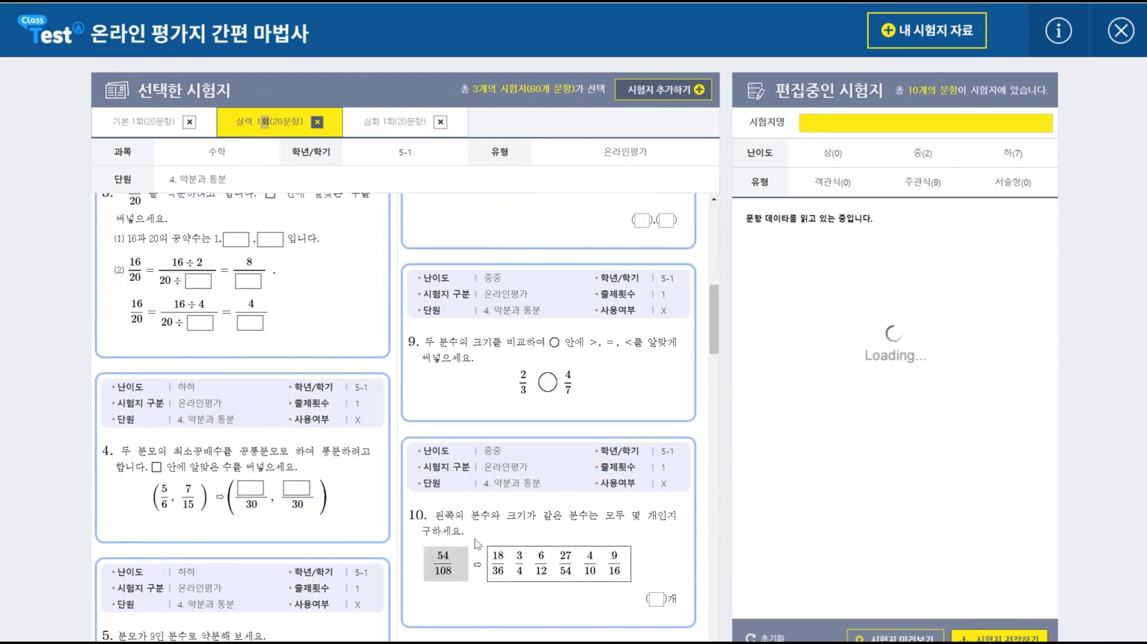
Add questions 11 to 14 of the 실력 paper to the test being edited
{"action": "scroll", "coordinate": [476, 541], "scroll_direction": "down", "scroll_amount": 5}
{"action": "left_click", "coordinate": [251, 472]}
{"action": "scroll", "coordinate": [251, 472], "scroll_direction": "down", "scroll_amount": 5}
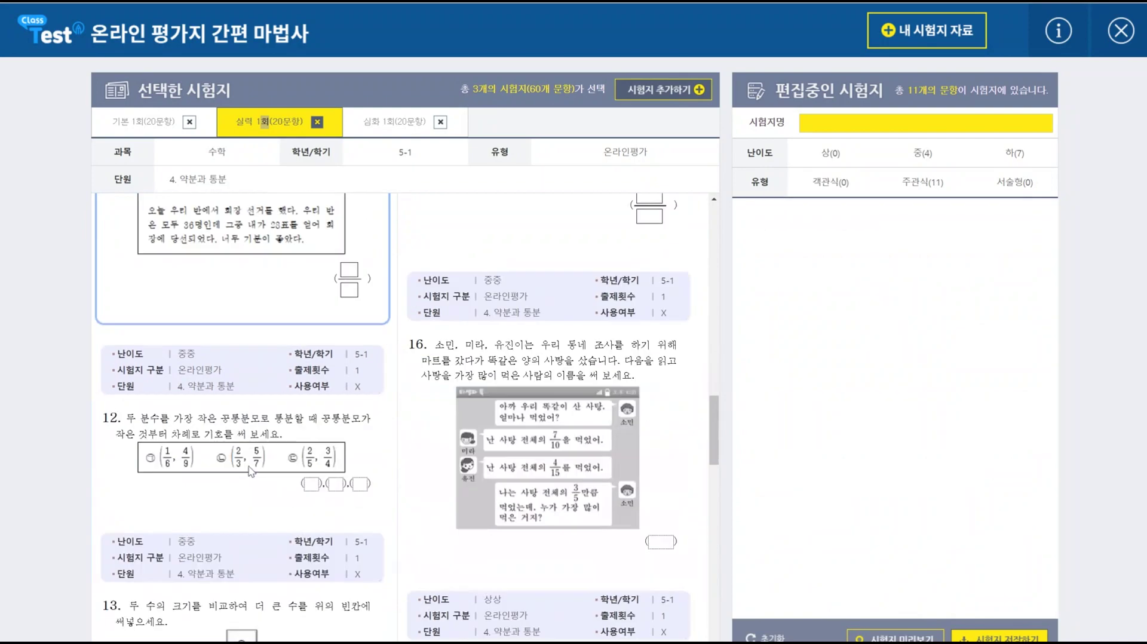
{"action": "left_click", "coordinate": [250, 449]}
{"action": "scroll", "coordinate": [250, 449], "scroll_direction": "down", "scroll_amount": 2}
{"action": "left_click", "coordinate": [251, 452]}
{"action": "scroll", "coordinate": [251, 452], "scroll_direction": "down", "scroll_amount": 5}
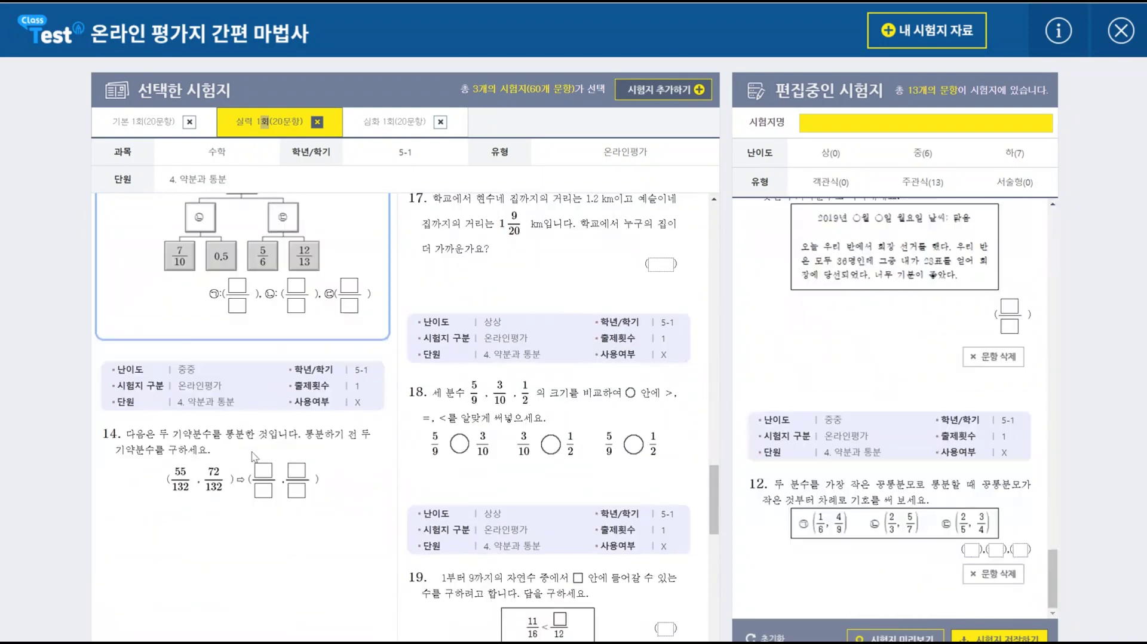
{"action": "left_click", "coordinate": [367, 484]}
Add questions 15 to 17 of the 실력 paper to the test being edited
{"action": "scroll", "coordinate": [446, 452], "scroll_direction": "up", "scroll_amount": 5}
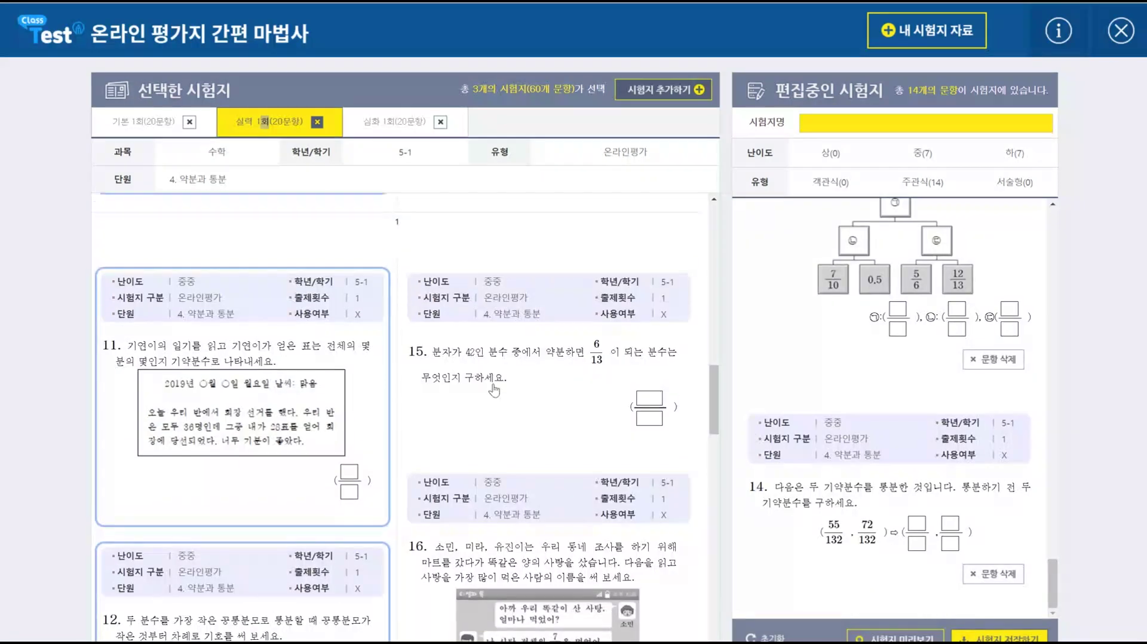
{"action": "left_click", "coordinate": [540, 293]}
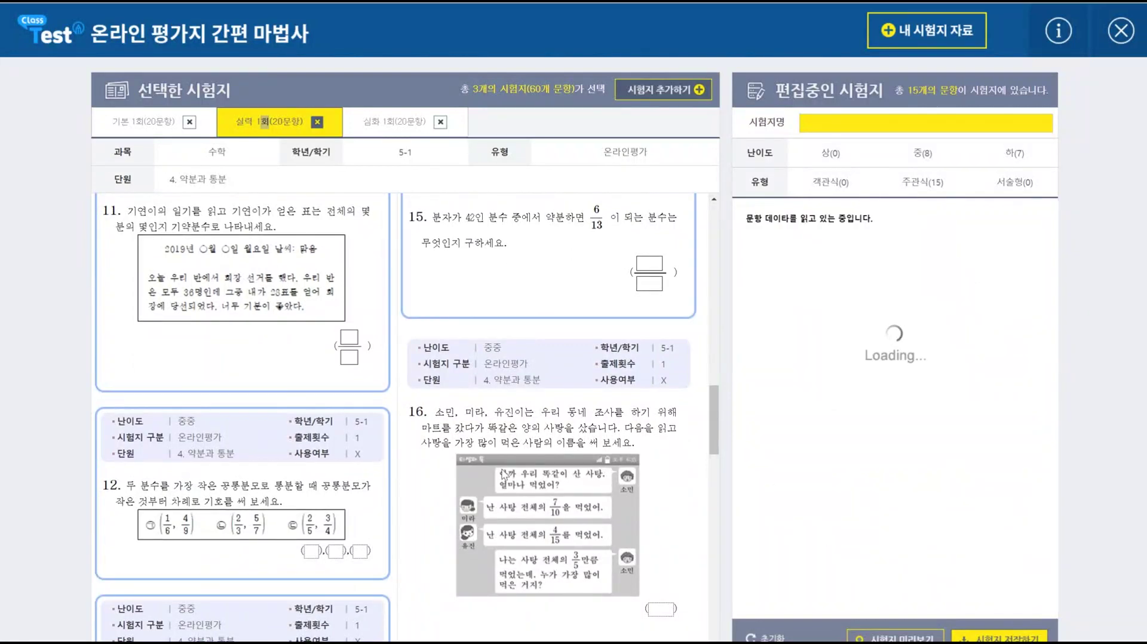
{"action": "left_click", "coordinate": [522, 438]}
{"action": "scroll", "coordinate": [521, 438], "scroll_direction": "down", "scroll_amount": 3}
{"action": "left_click", "coordinate": [496, 533]}
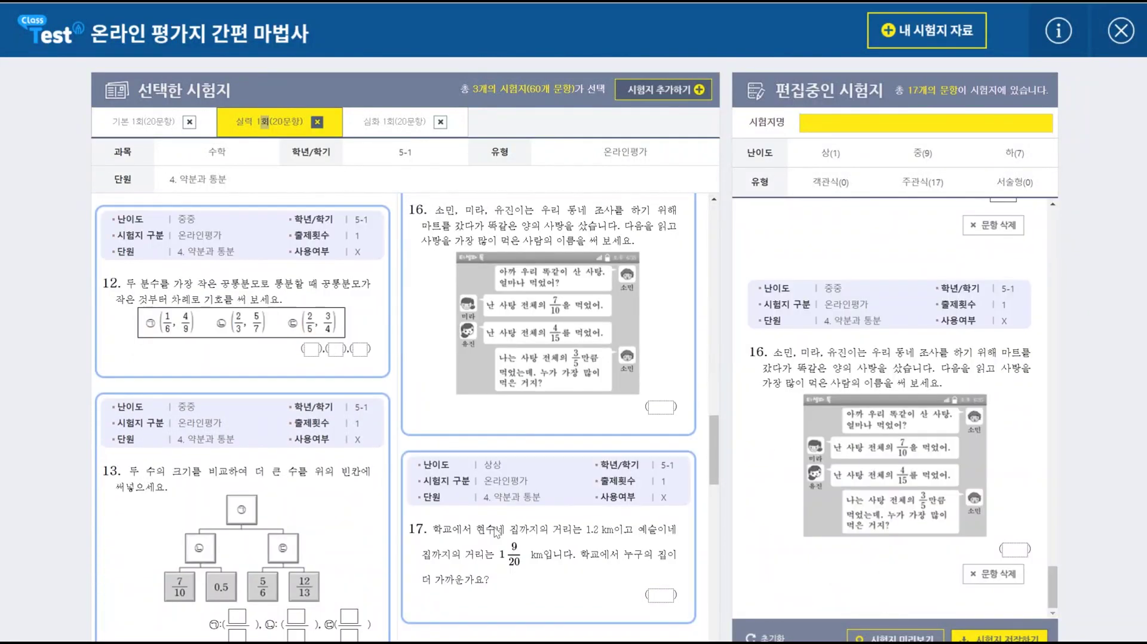
Add questions 18 to 20 of the 실력 paper to the test being edited
{"action": "scroll", "coordinate": [507, 408], "scroll_direction": "down", "scroll_amount": 5}
{"action": "left_click", "coordinate": [506, 408]}
{"action": "scroll", "coordinate": [506, 408], "scroll_direction": "down", "scroll_amount": 3}
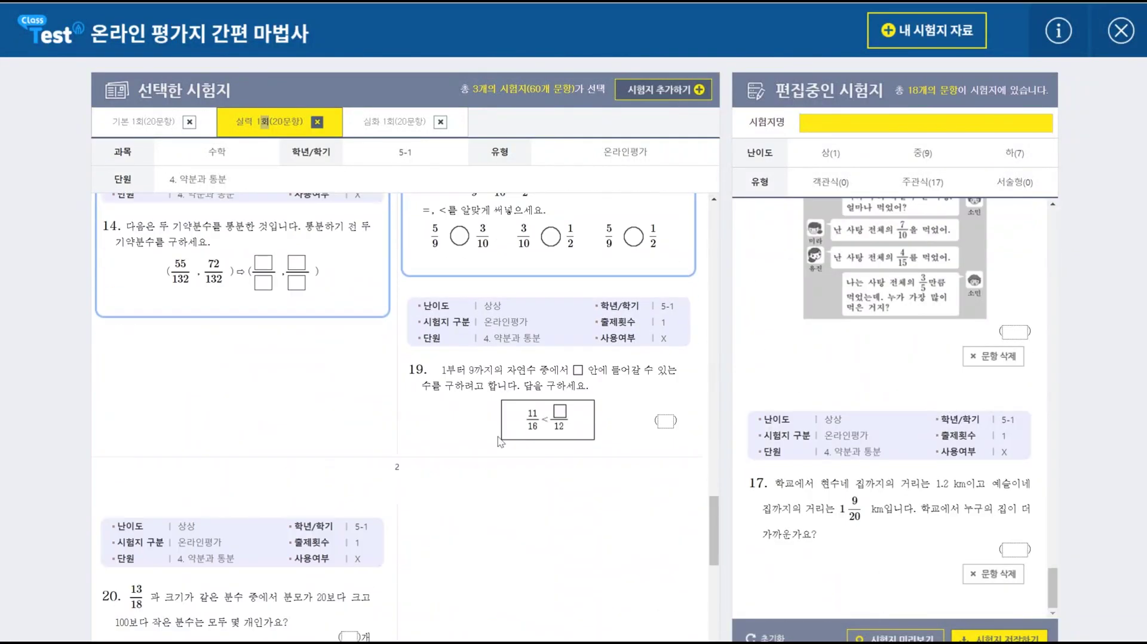
{"action": "left_click", "coordinate": [503, 408]}
{"action": "scroll", "coordinate": [503, 408], "scroll_direction": "down", "scroll_amount": 1}
{"action": "scroll", "coordinate": [503, 408], "scroll_direction": "down", "scroll_amount": 3}
{"action": "left_click", "coordinate": [237, 412]}
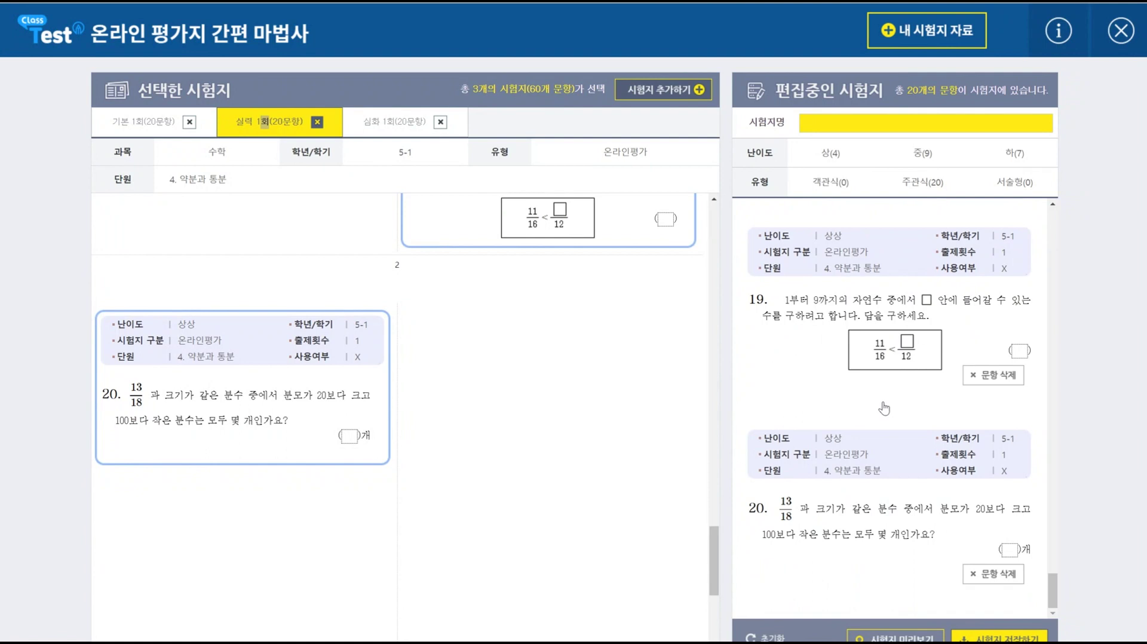
Name the test "4. 약분과 통분(실력)" and look over its first chosen questions
{"action": "left_click", "coordinate": [835, 119]}
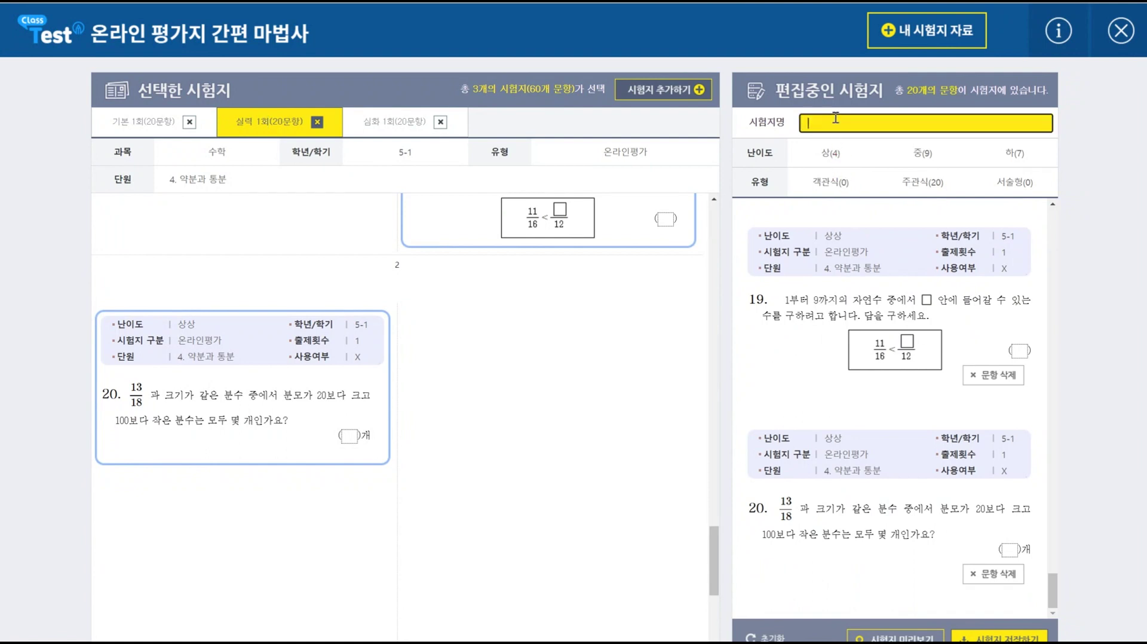
{"action": "type", "text": "4. 약분ㄱ과 통분(실력)"}
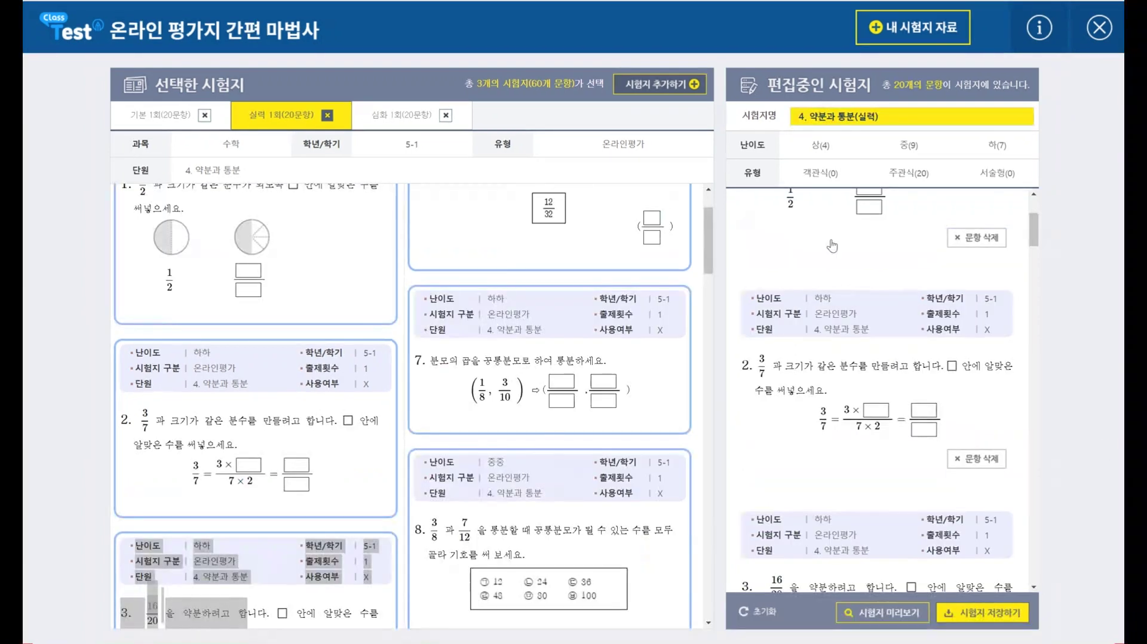
{"action": "scroll", "coordinate": [991, 491], "scroll_direction": "down", "scroll_amount": 5}
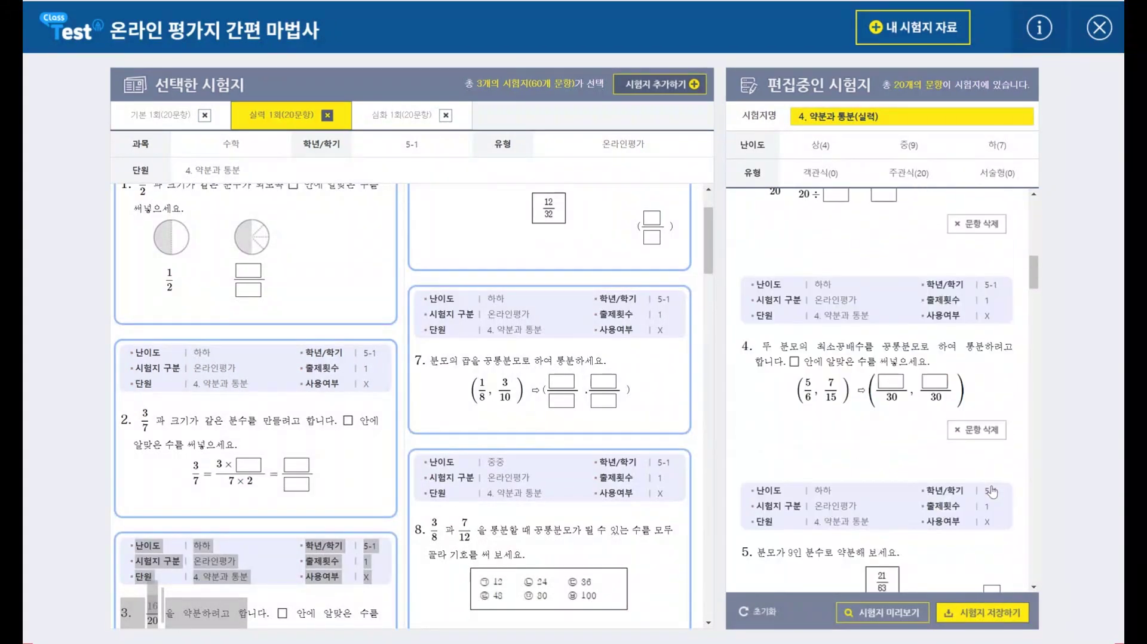
{"action": "scroll", "coordinate": [992, 491], "scroll_direction": "down", "scroll_amount": 5}
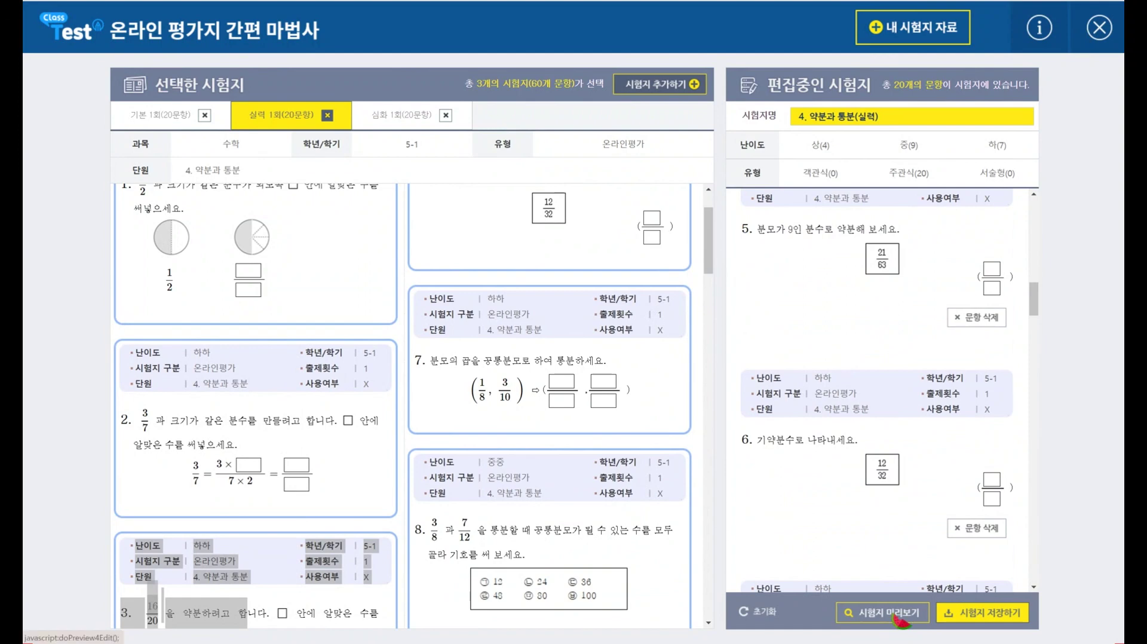
Preview the 4. 약분과 통분(실력) test and check its question pages
{"action": "left_click", "coordinate": [889, 611]}
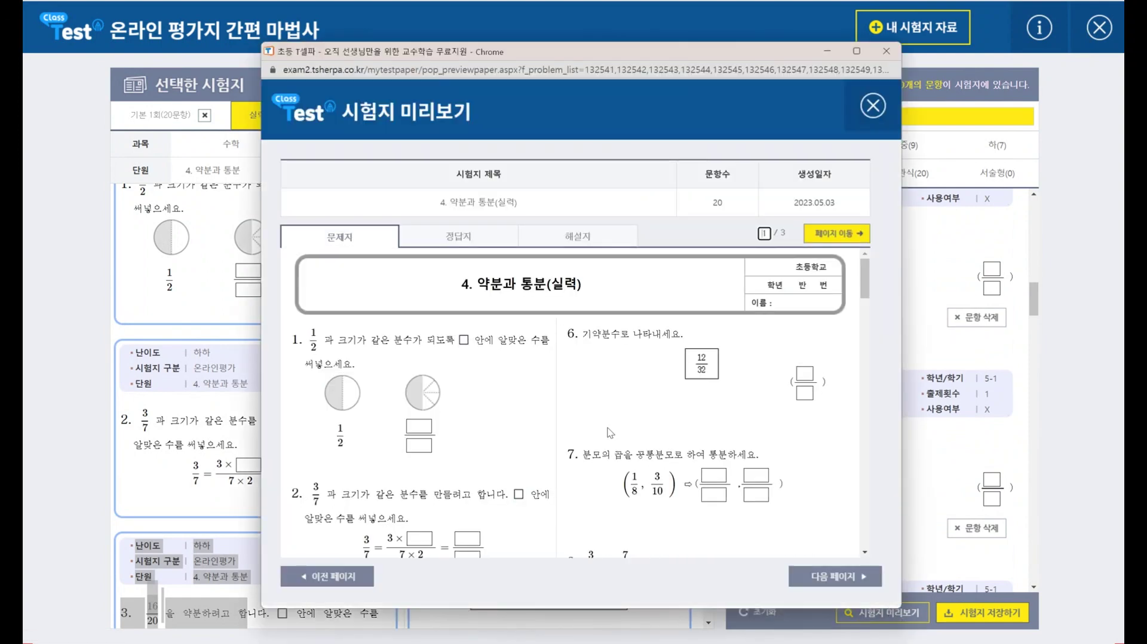
{"action": "scroll", "coordinate": [723, 365], "scroll_direction": "down", "scroll_amount": 15}
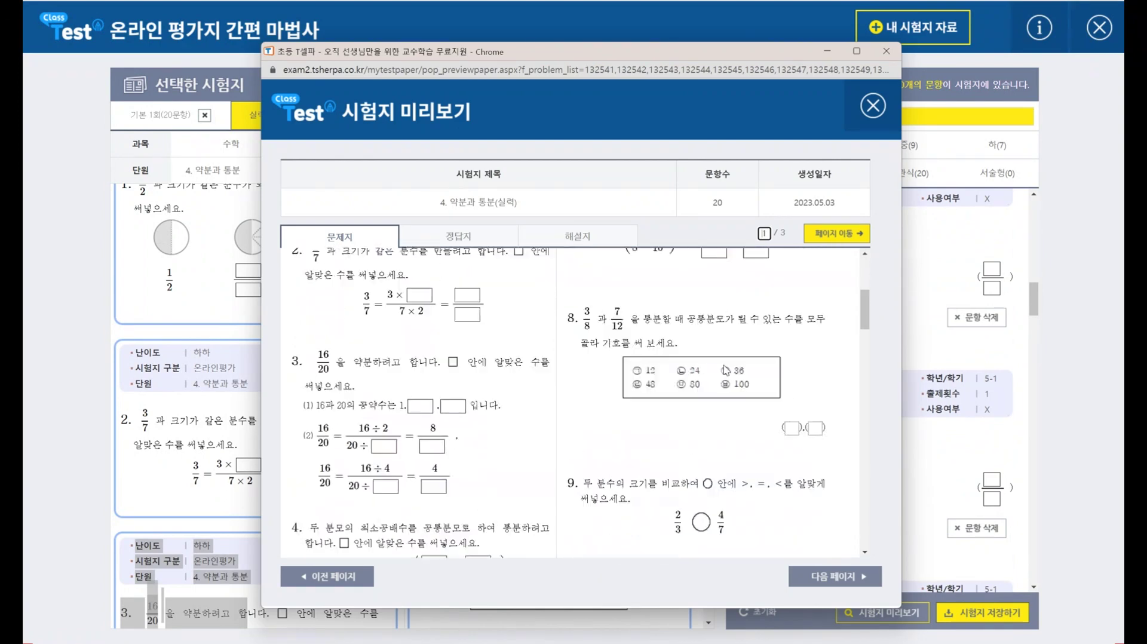
{"action": "scroll", "coordinate": [725, 370], "scroll_direction": "down", "scroll_amount": 10}
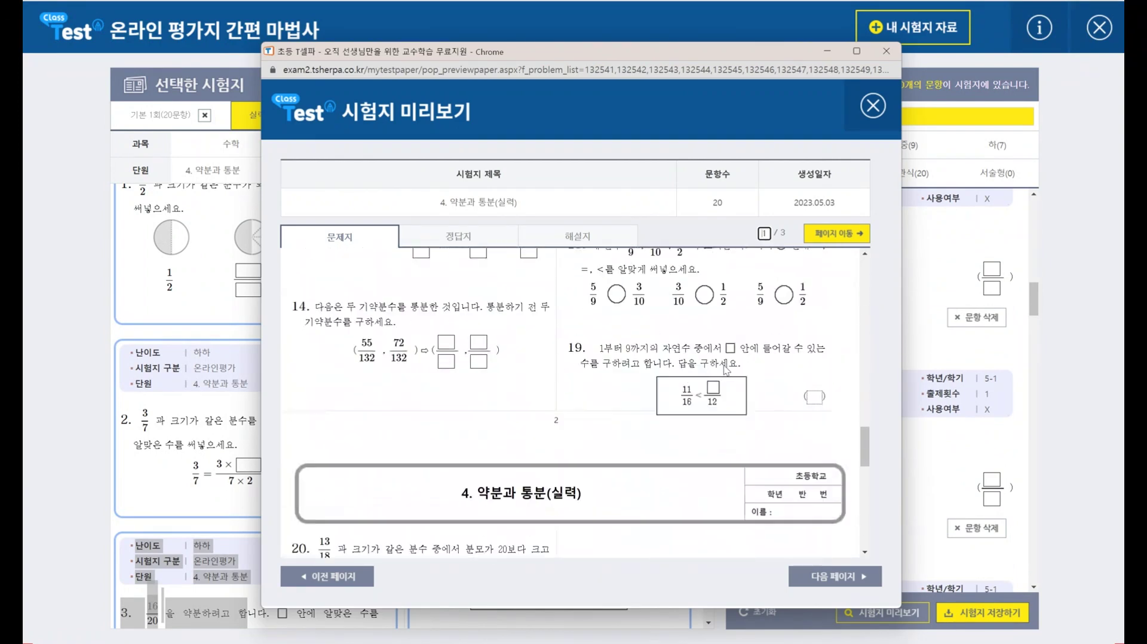
{"action": "scroll", "coordinate": [726, 370], "scroll_direction": "up", "scroll_amount": 2}
{"action": "scroll", "coordinate": [726, 370], "scroll_direction": "up", "scroll_amount": 2}
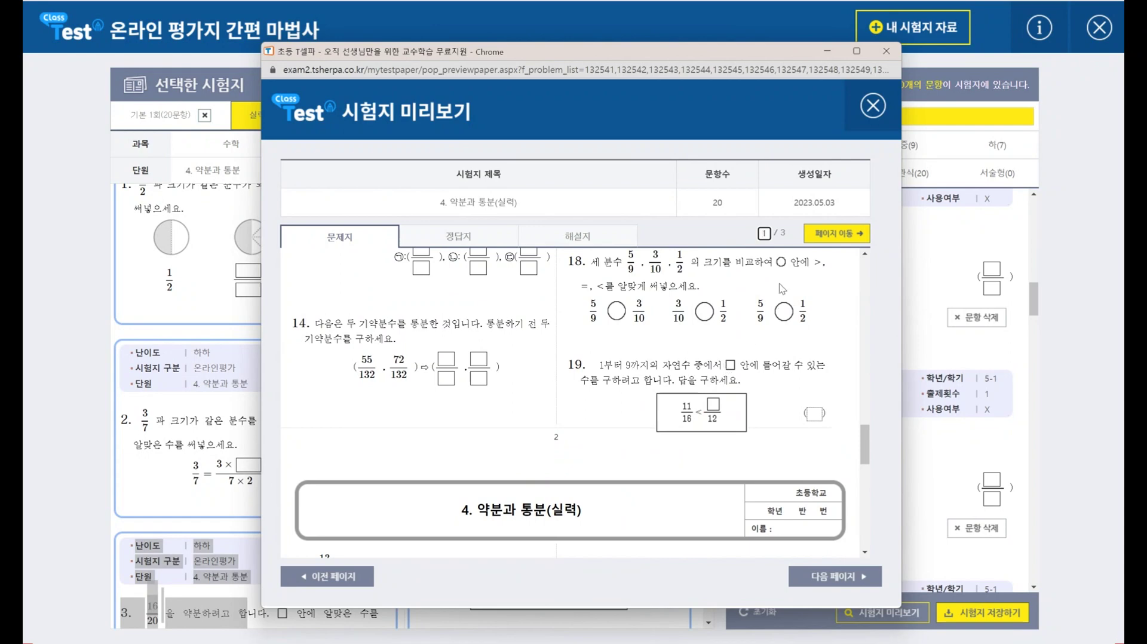
{"action": "left_click", "coordinate": [865, 582]}
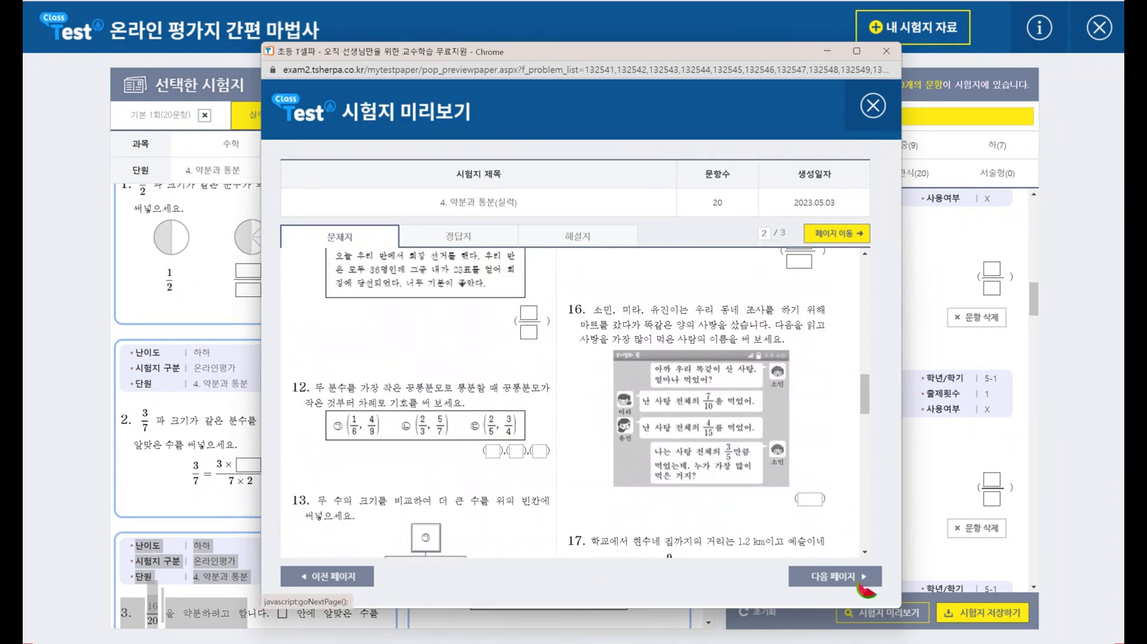
{"action": "left_click", "coordinate": [872, 106]}
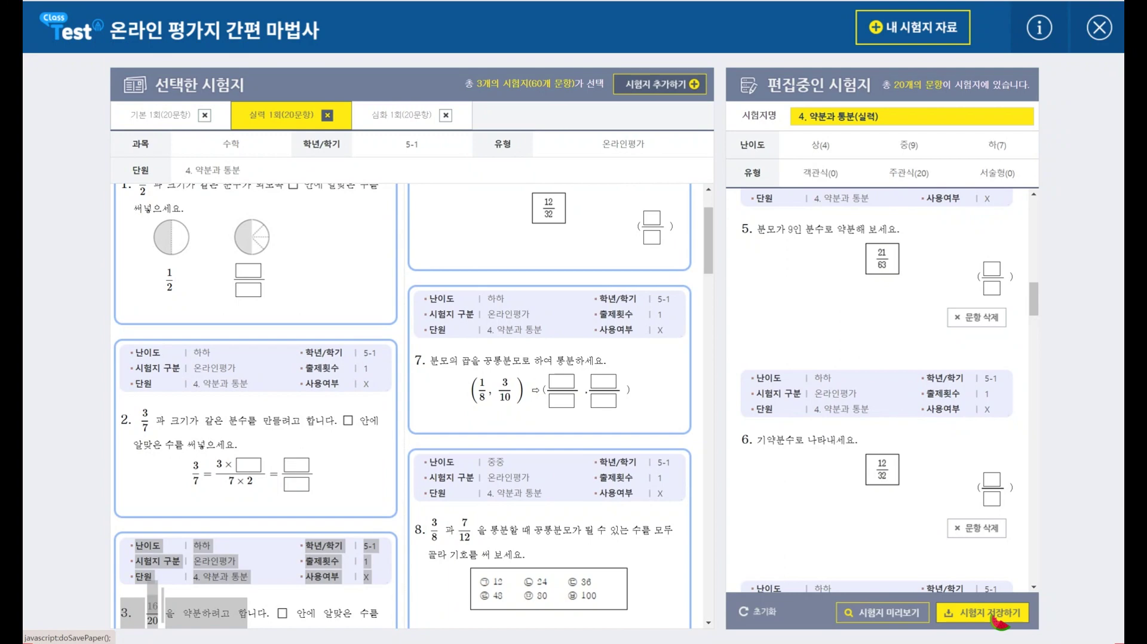
Reset the test being edited so that all its chosen questions are cleared
{"action": "left_click", "coordinate": [746, 618]}
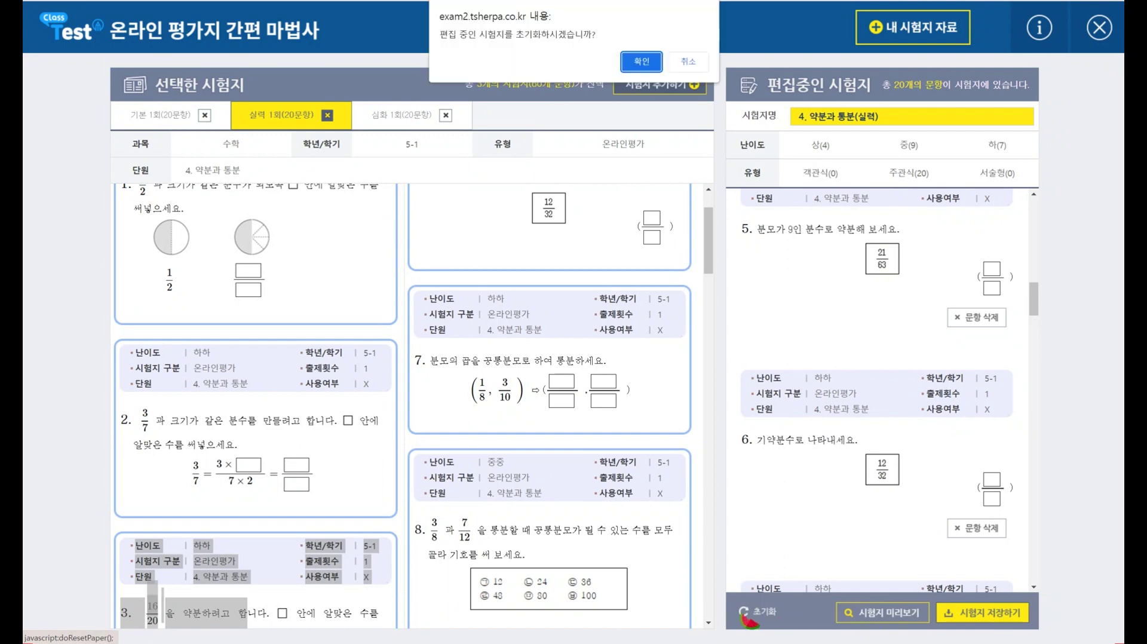
{"action": "left_click", "coordinate": [646, 63]}
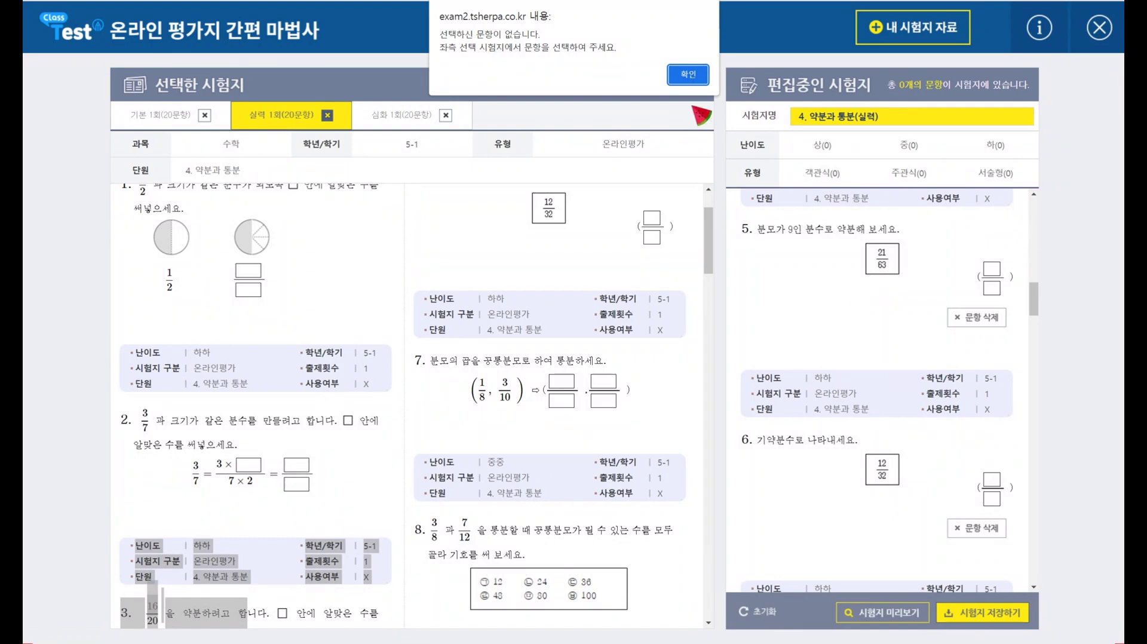
{"action": "left_click", "coordinate": [687, 78]}
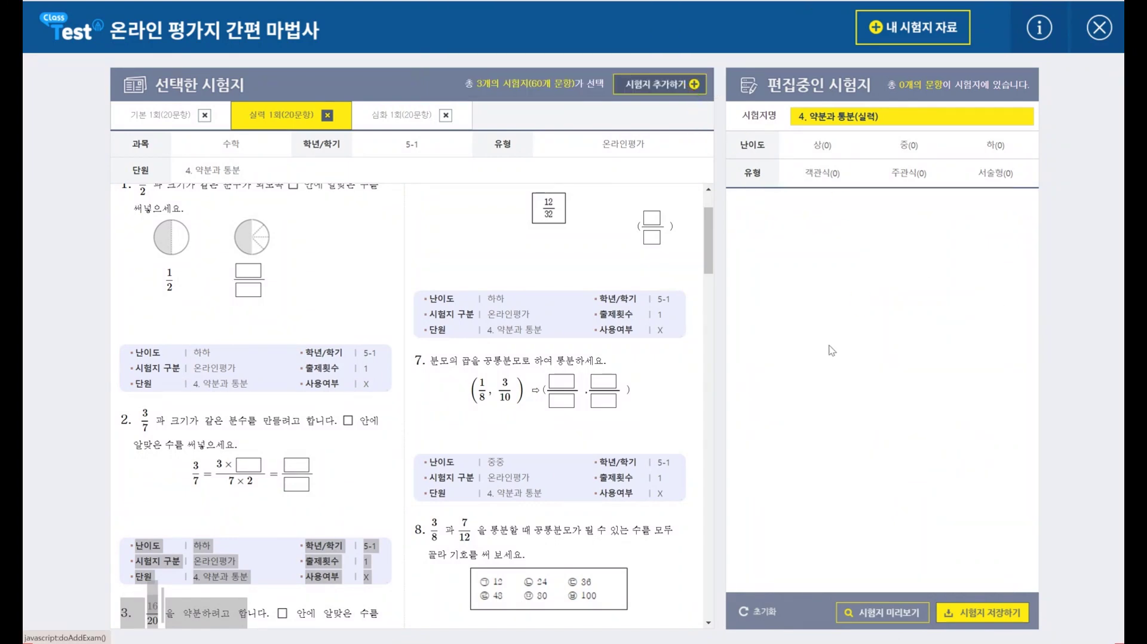
Add questions 1 and 6 of the 실력 paper to the test being edited
{"action": "scroll", "coordinate": [543, 361], "scroll_direction": "up", "scroll_amount": 2}
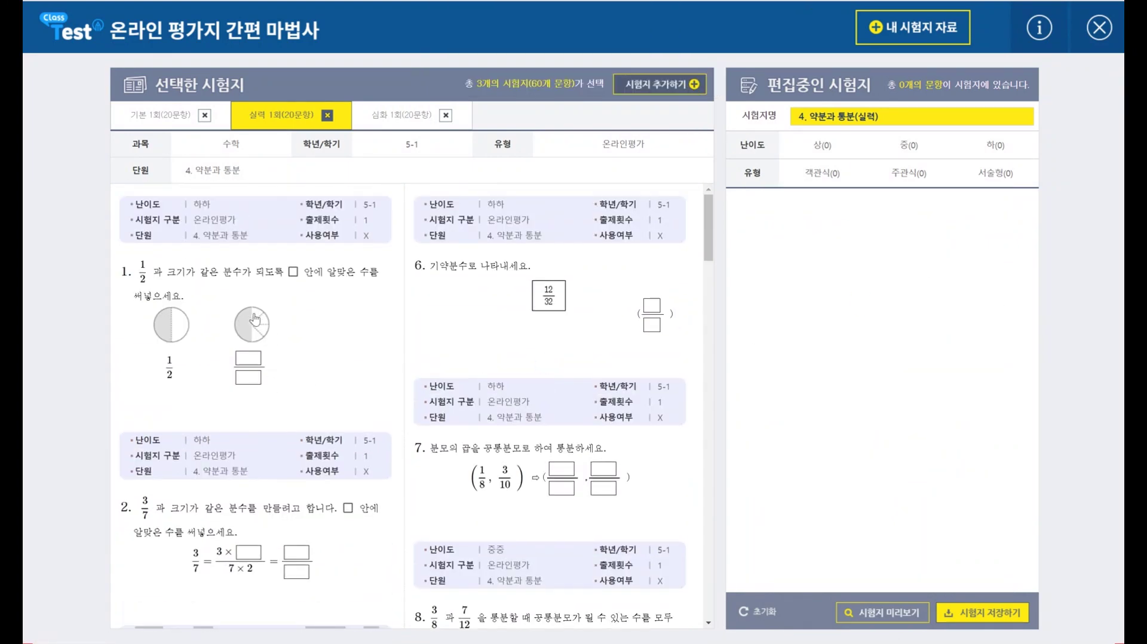
{"action": "left_click", "coordinate": [226, 280]}
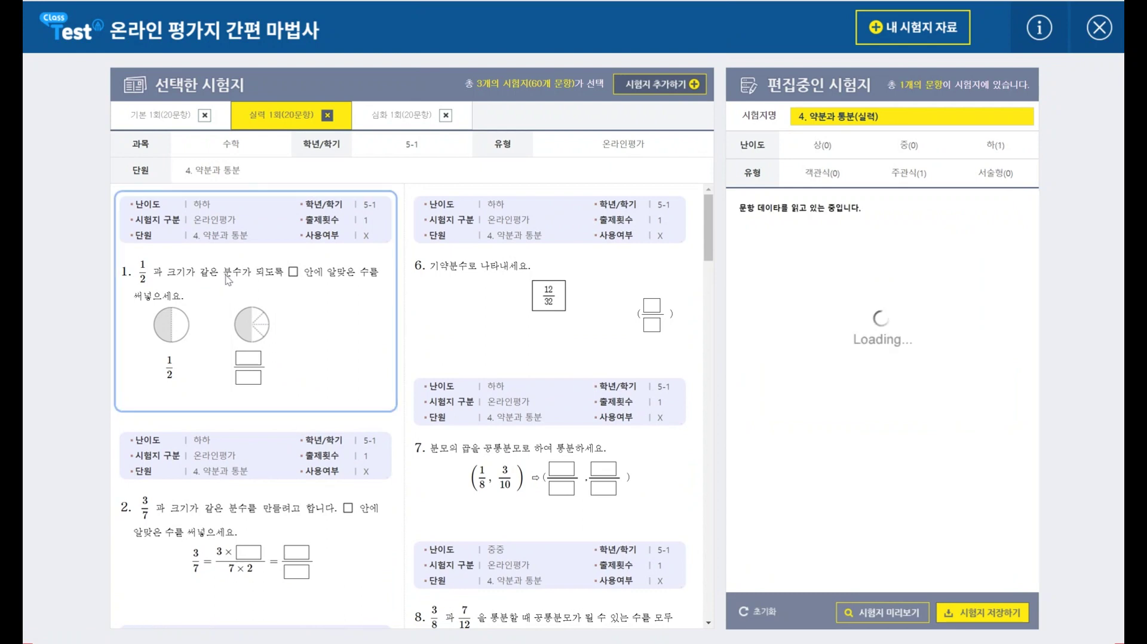
{"action": "left_click", "coordinate": [534, 280]}
{"action": "scroll", "coordinate": [896, 377], "scroll_direction": "down", "scroll_amount": 2}
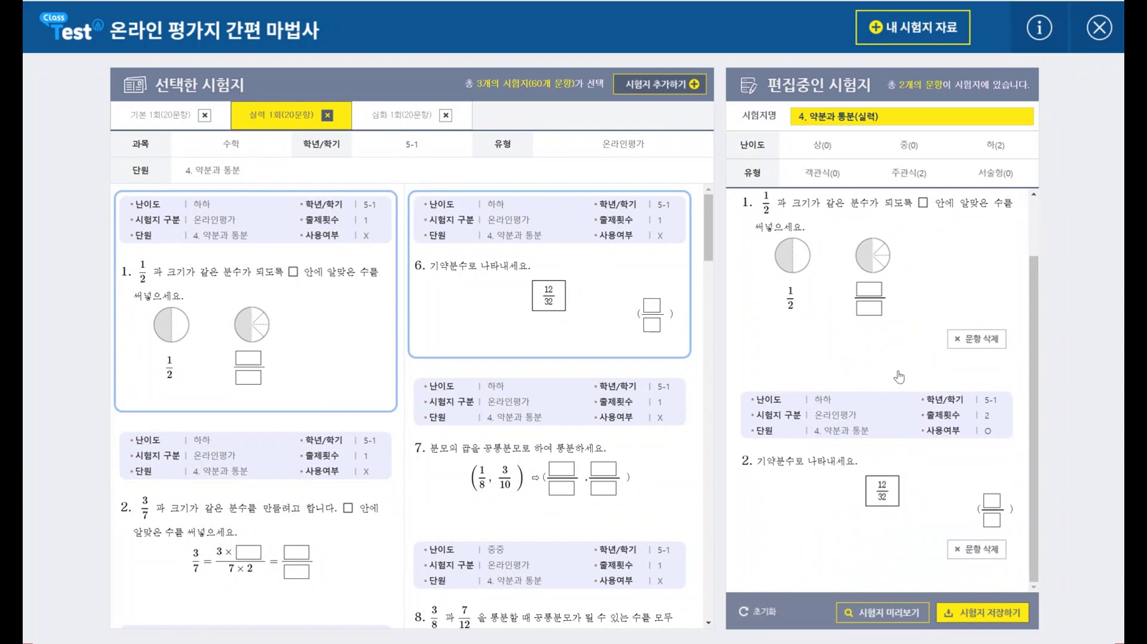
Rename the test "4. 약분과 통분(테스트)" and save it
{"action": "left_click", "coordinate": [863, 116]}
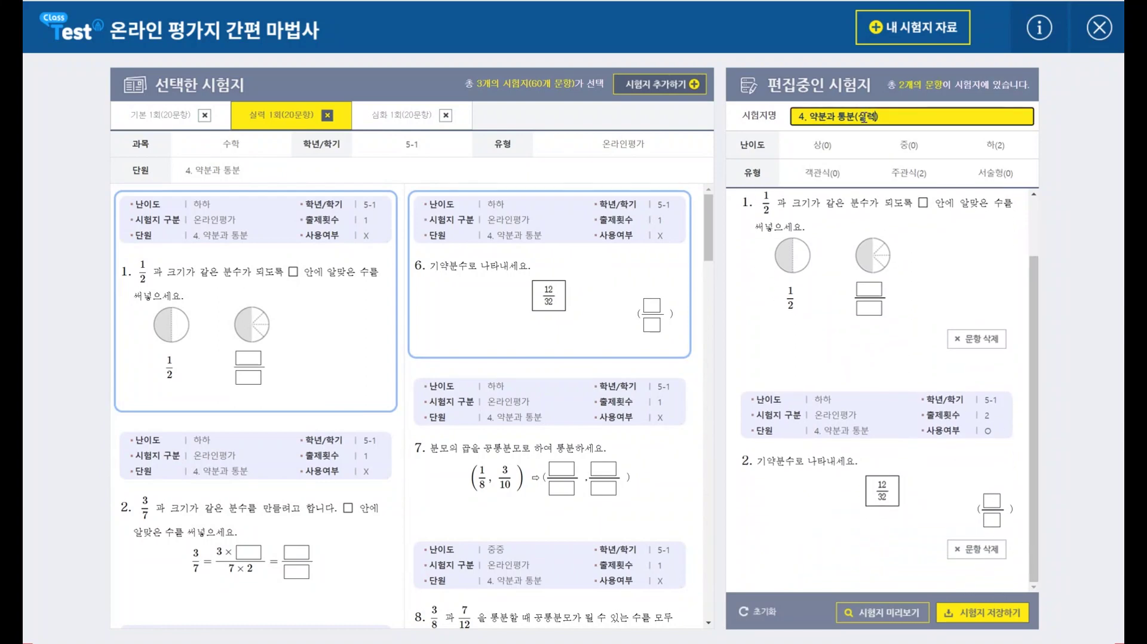
{"action": "left_click_drag", "start_coordinate": [858, 117], "coordinate": [874, 116]}
{"action": "type", "text": "테스트"}
{"action": "left_click", "coordinate": [998, 612]}
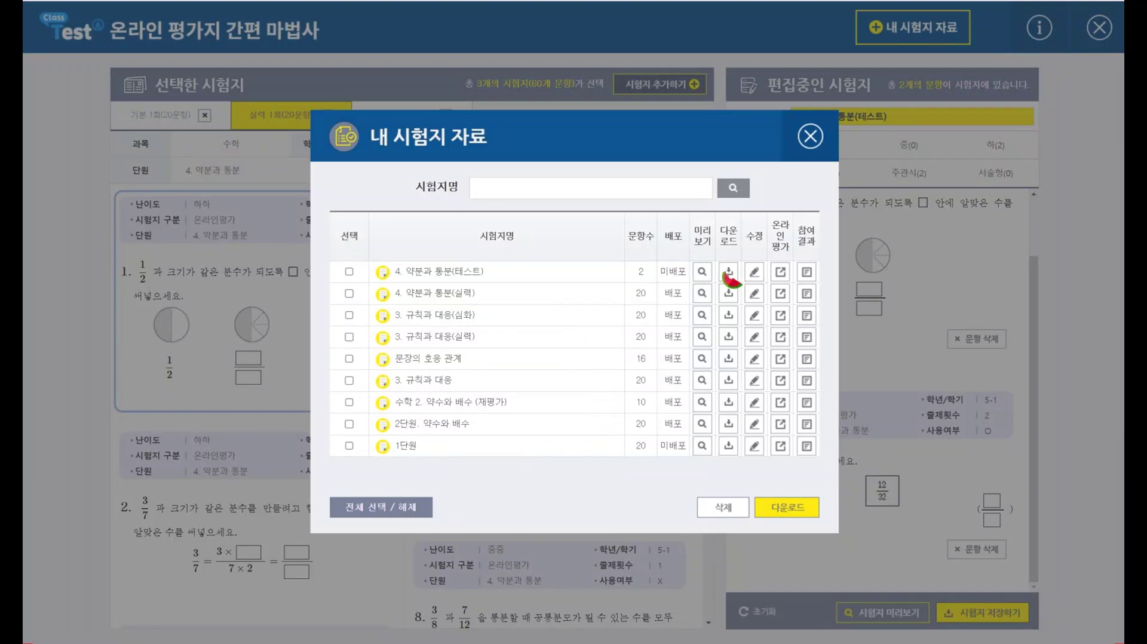
Share the 4. 약분과 통분(테스트) paper as an online test by copying its distribution URL link
{"action": "left_click", "coordinate": [779, 271]}
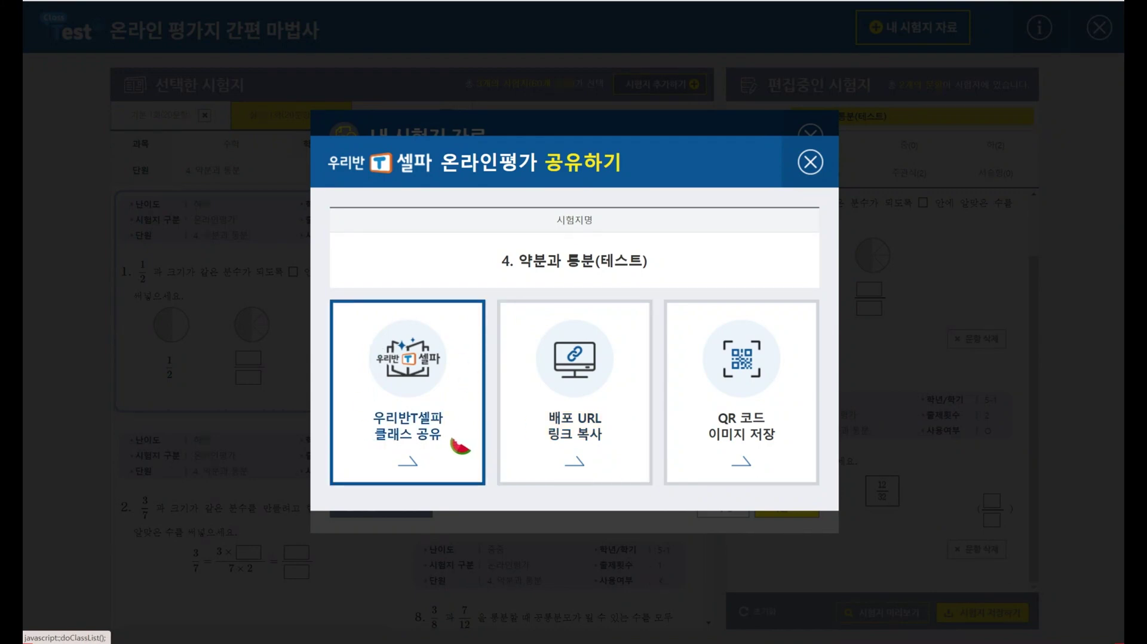
{"action": "left_click", "coordinate": [590, 392]}
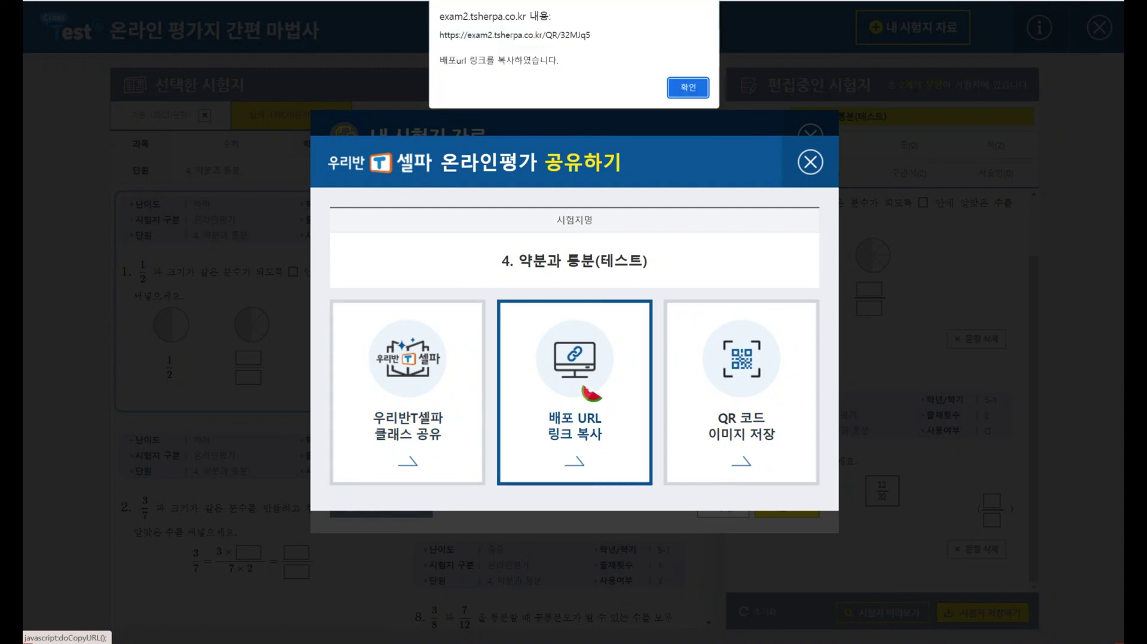
{"action": "left_click", "coordinate": [686, 88]}
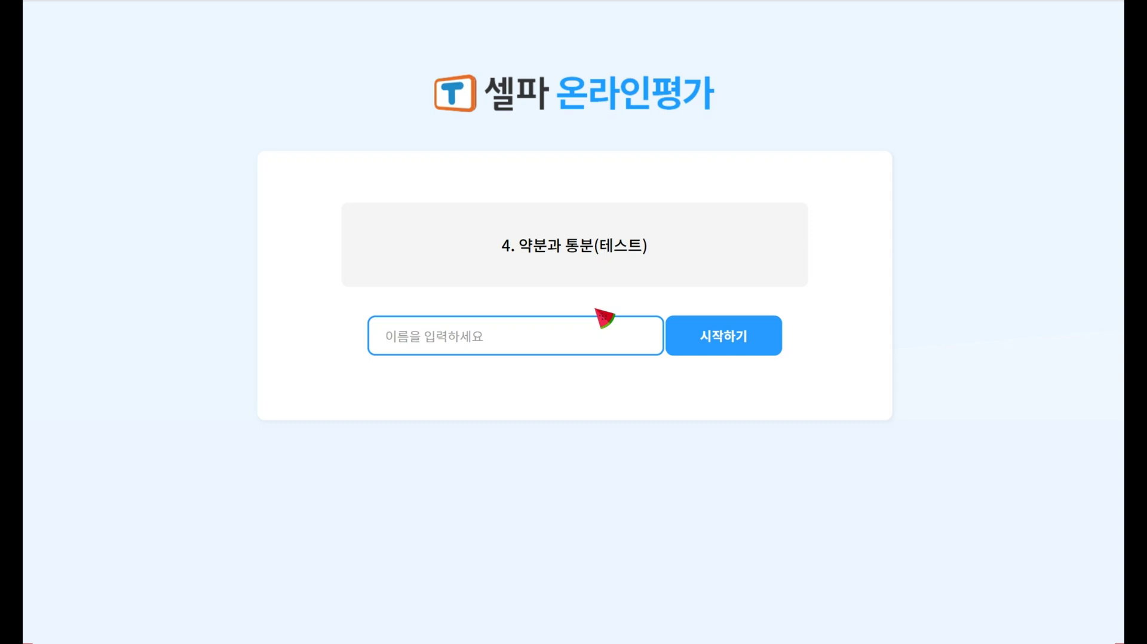
Enter the student's name on the online test page and start the test
{"action": "type", "text": "도전"}
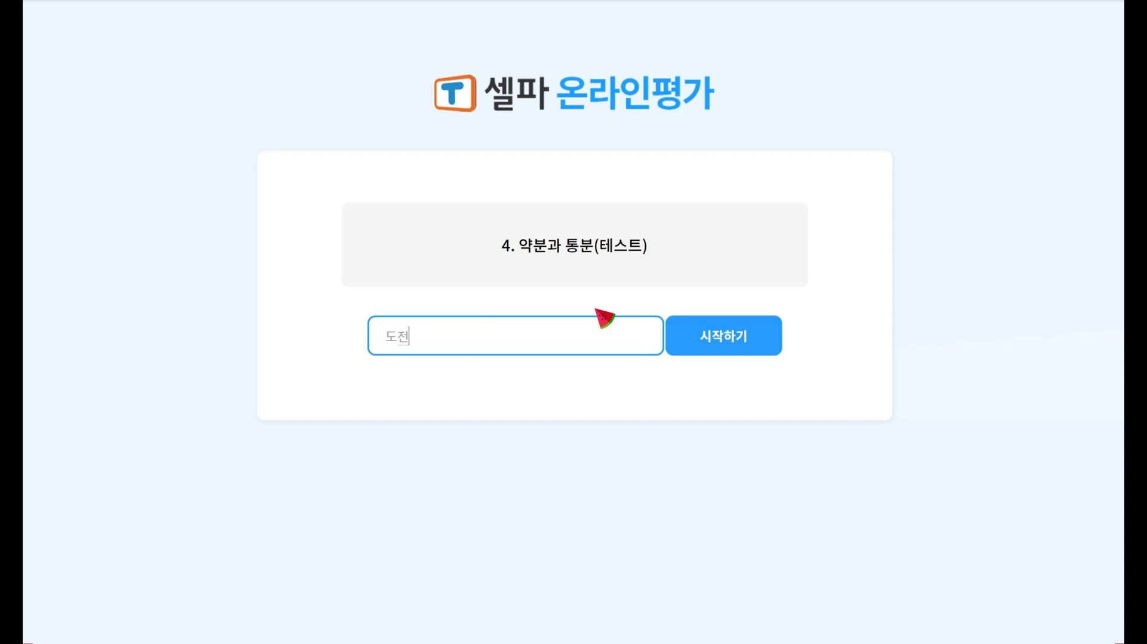
{"action": "type", "text": "하는 지쌤"}
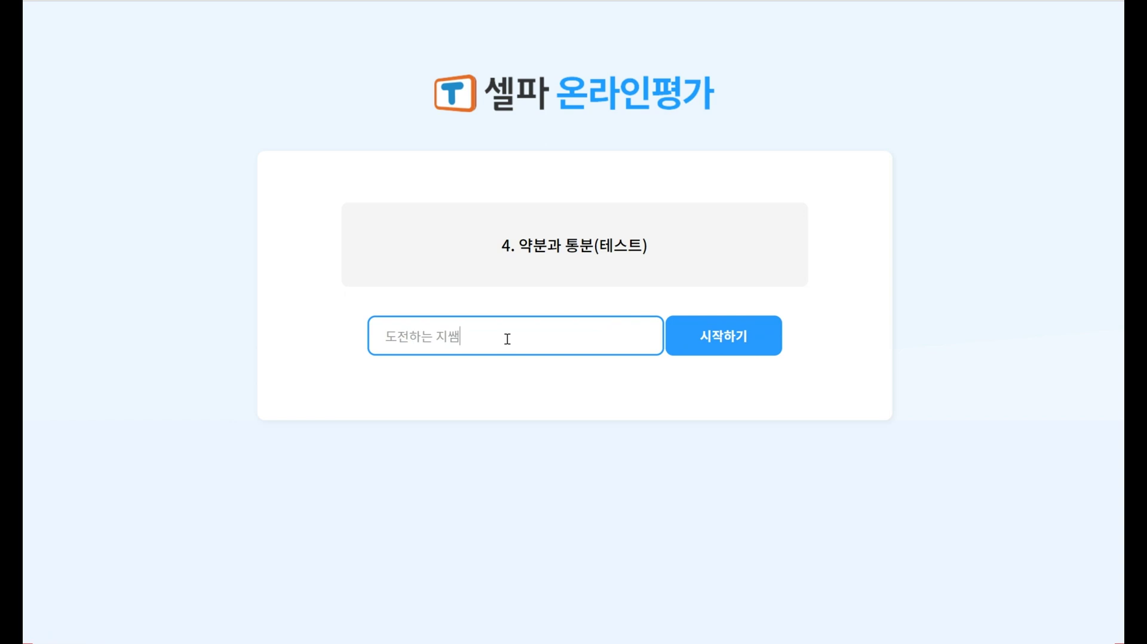
{"action": "left_click", "coordinate": [737, 345]}
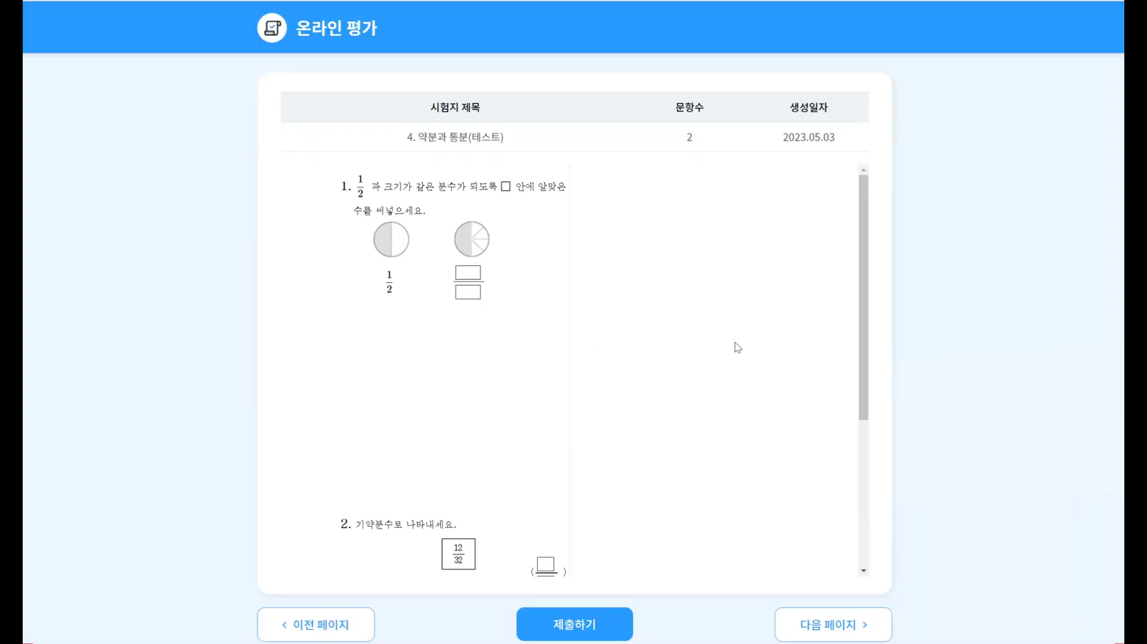
Answer question 1 of the online test with the fraction 4/8
{"action": "scroll", "coordinate": [456, 366], "scroll_direction": "down", "scroll_amount": 5}
{"action": "scroll", "coordinate": [456, 366], "scroll_direction": "up", "scroll_amount": 5}
{"action": "left_click", "coordinate": [469, 297]}
{"action": "type", "text": "8"}
{"action": "left_click", "coordinate": [469, 273]}
Answer question 2 with the fraction 6/16, submit the online test and close its page
{"action": "scroll", "coordinate": [474, 333], "scroll_direction": "down", "scroll_amount": 3}
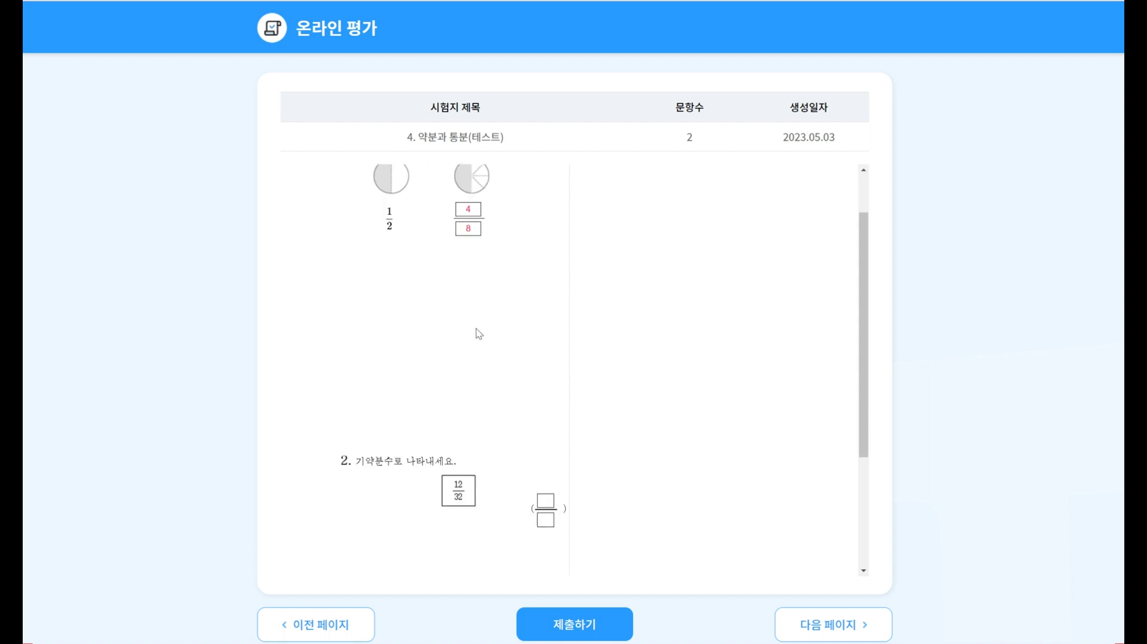
{"action": "left_click", "coordinate": [545, 389]}
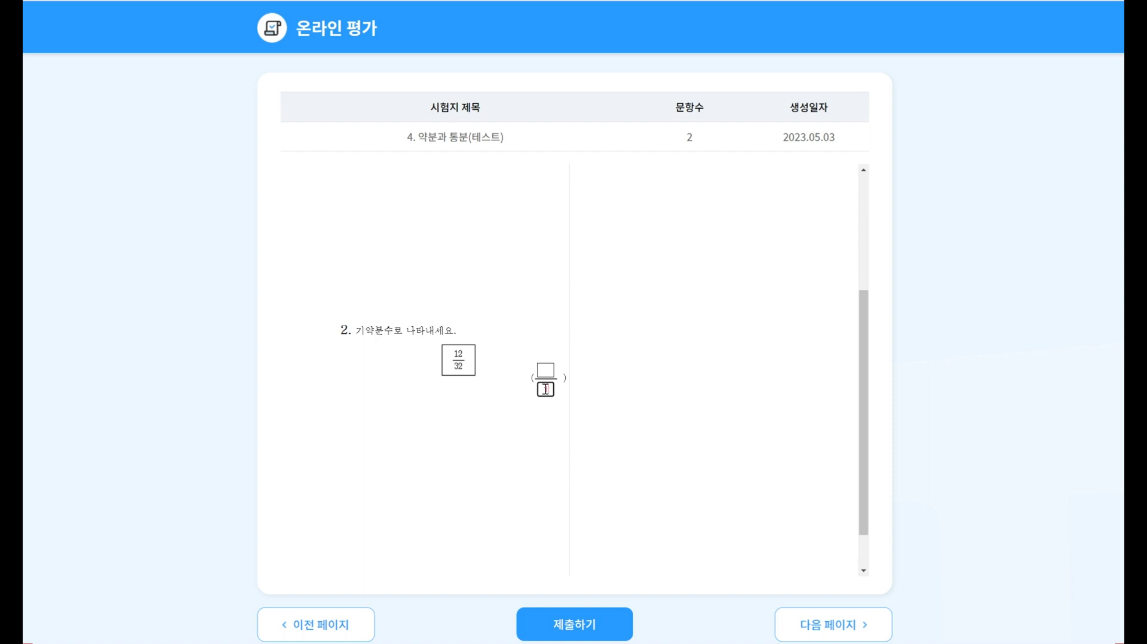
{"action": "type", "text": "16"}
{"action": "left_click", "coordinate": [545, 369]}
{"action": "left_click", "coordinate": [496, 426]}
{"action": "left_click", "coordinate": [590, 633]}
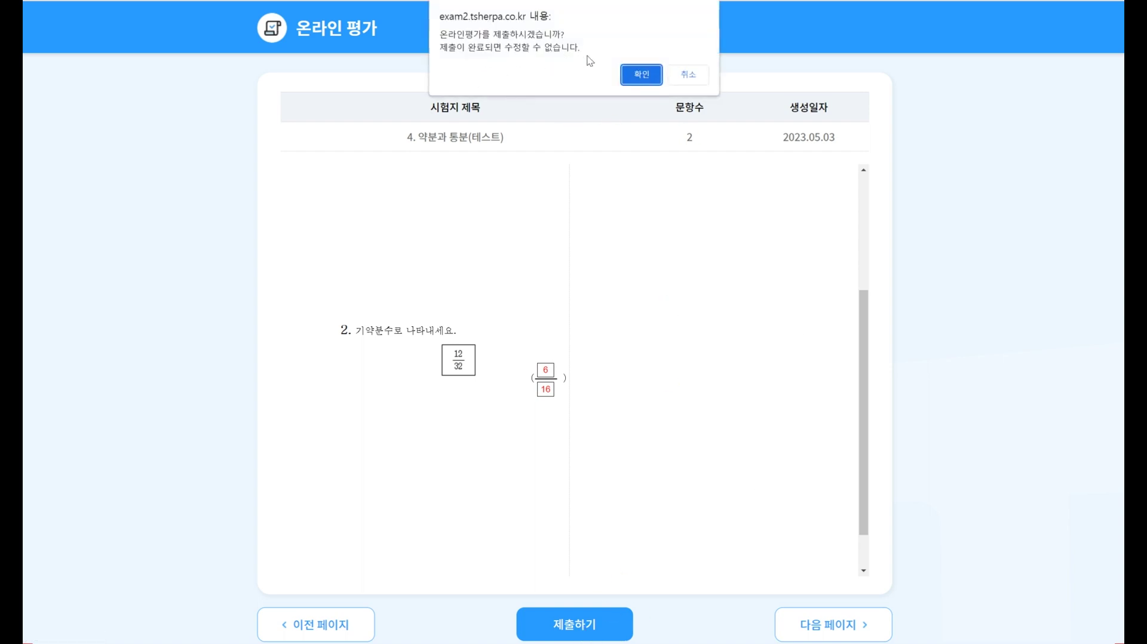
{"action": "left_click", "coordinate": [642, 77]}
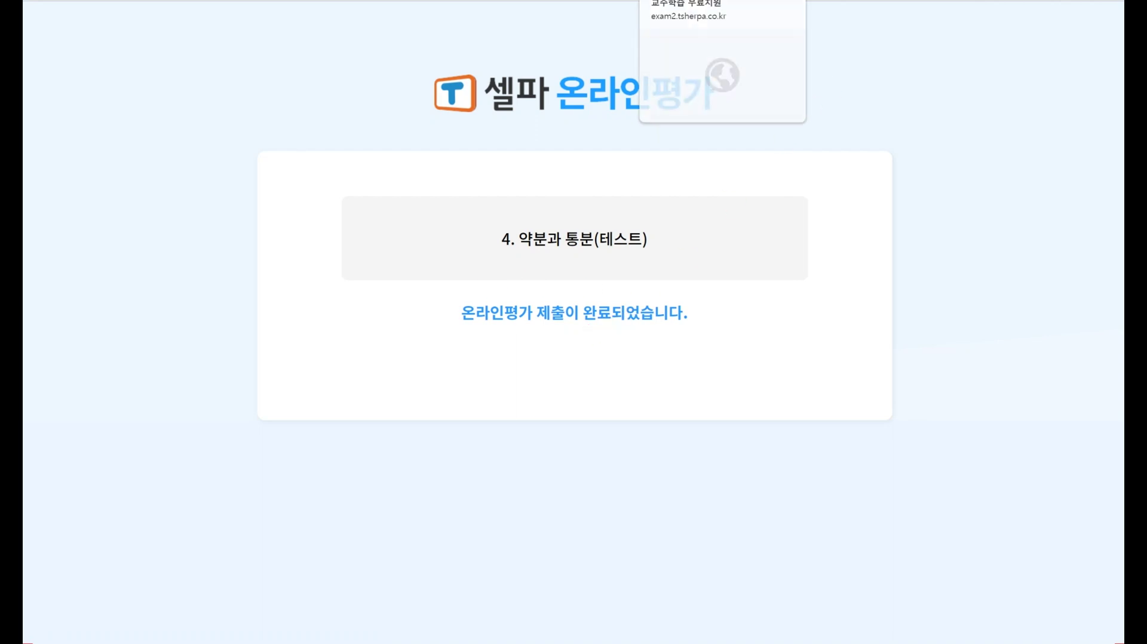
{"action": "key", "text": "ctrl+w"}
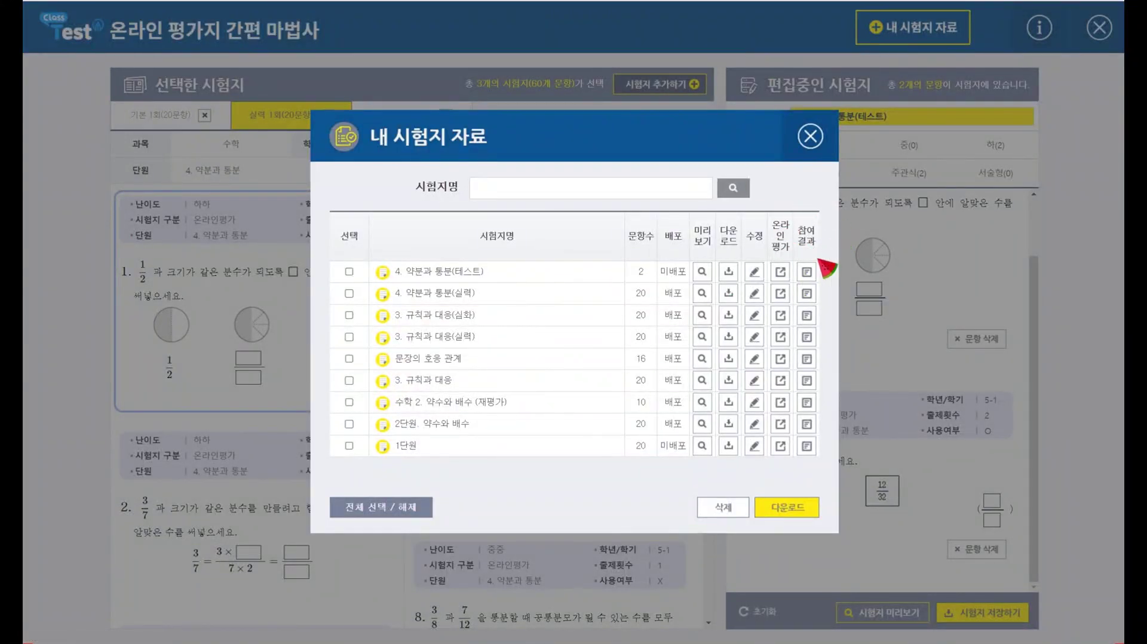
Open the participation results of 4. 약분과 통분(테스트) and review the student's marked answers to both questions
{"action": "left_click", "coordinate": [806, 273]}
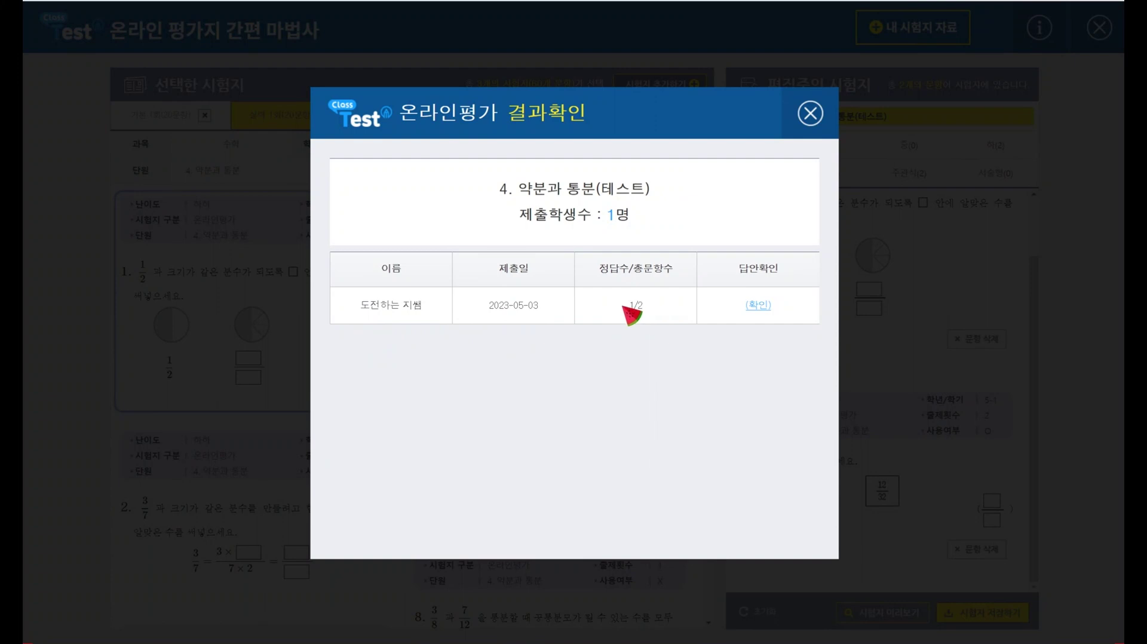
{"action": "left_click", "coordinate": [758, 305]}
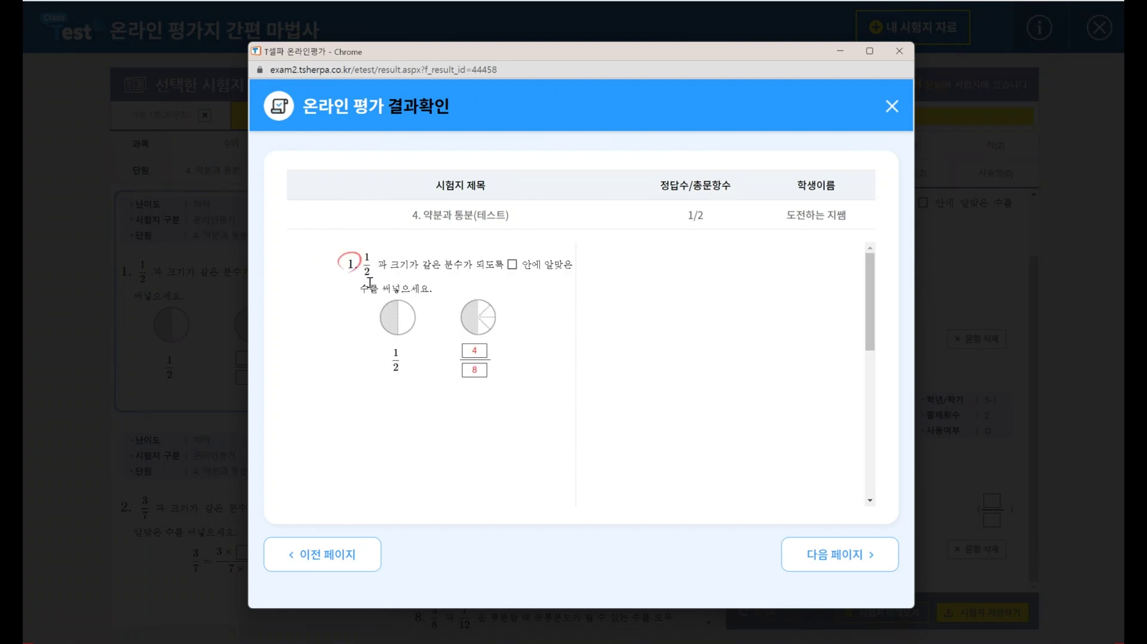
{"action": "scroll", "coordinate": [401, 332], "scroll_direction": "down", "scroll_amount": 5}
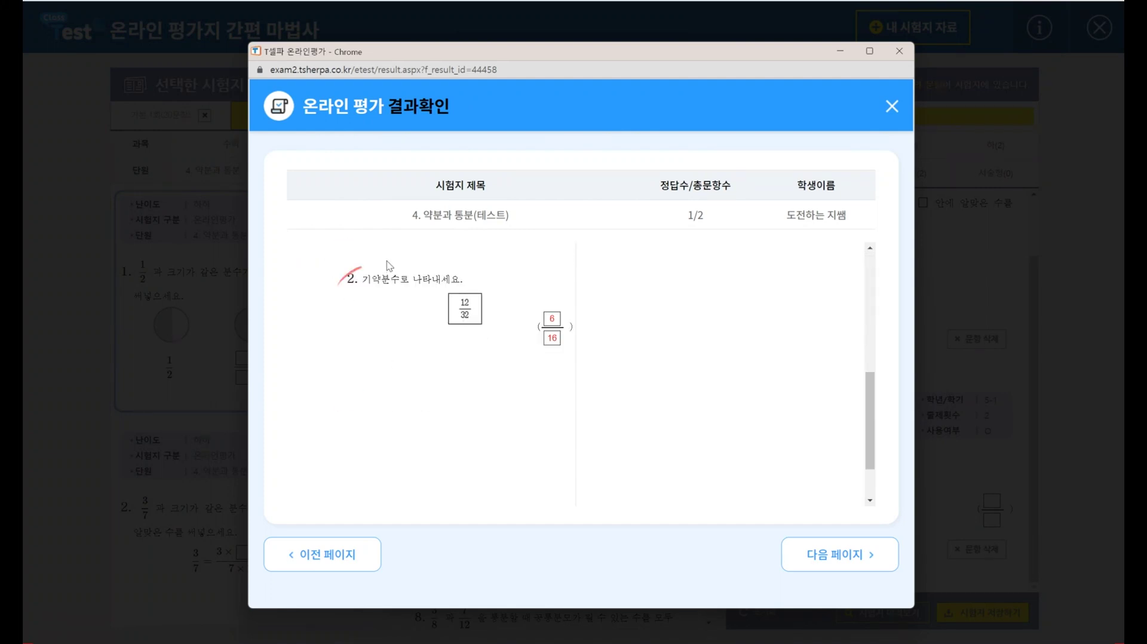
{"action": "scroll", "coordinate": [469, 297], "scroll_direction": "up", "scroll_amount": 5}
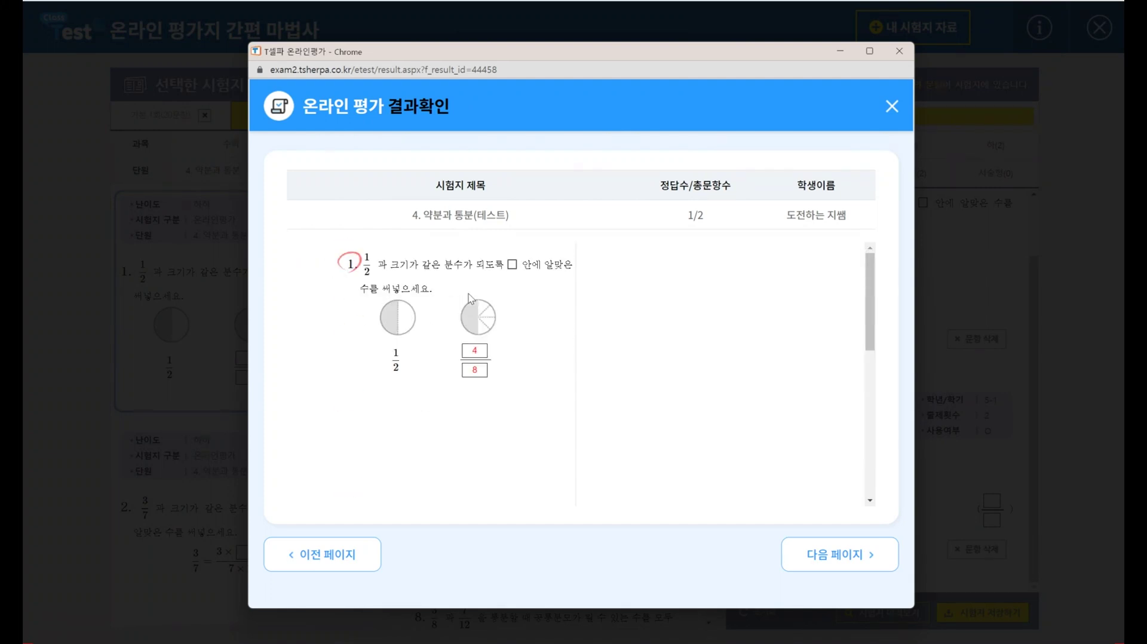
{"action": "left_click", "coordinate": [892, 106]}
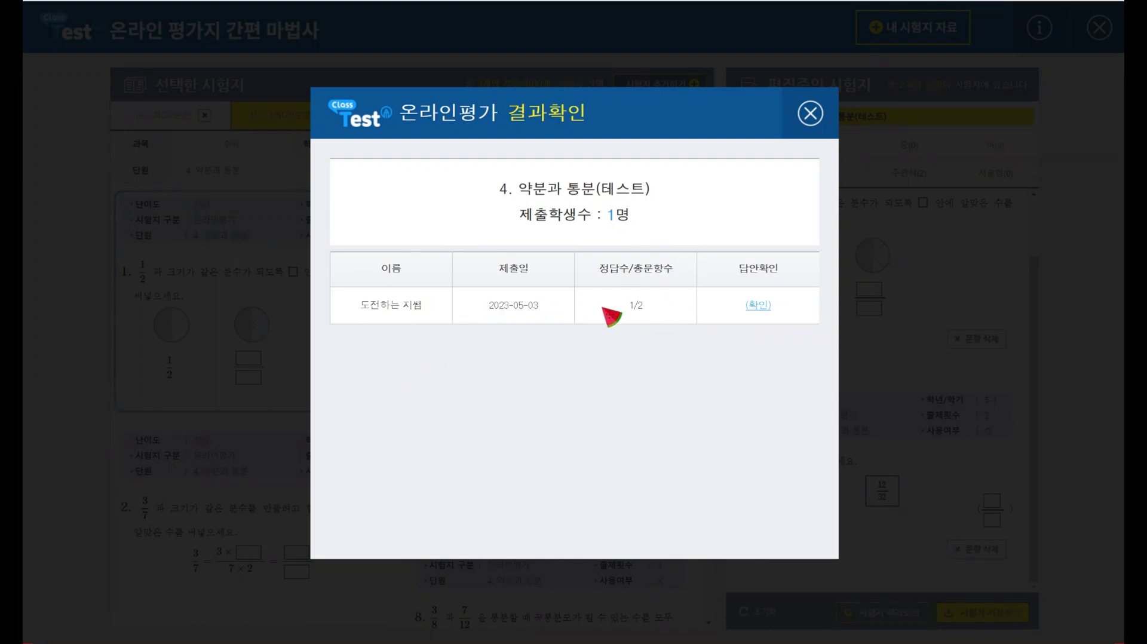
{"action": "left_click", "coordinate": [758, 305]}
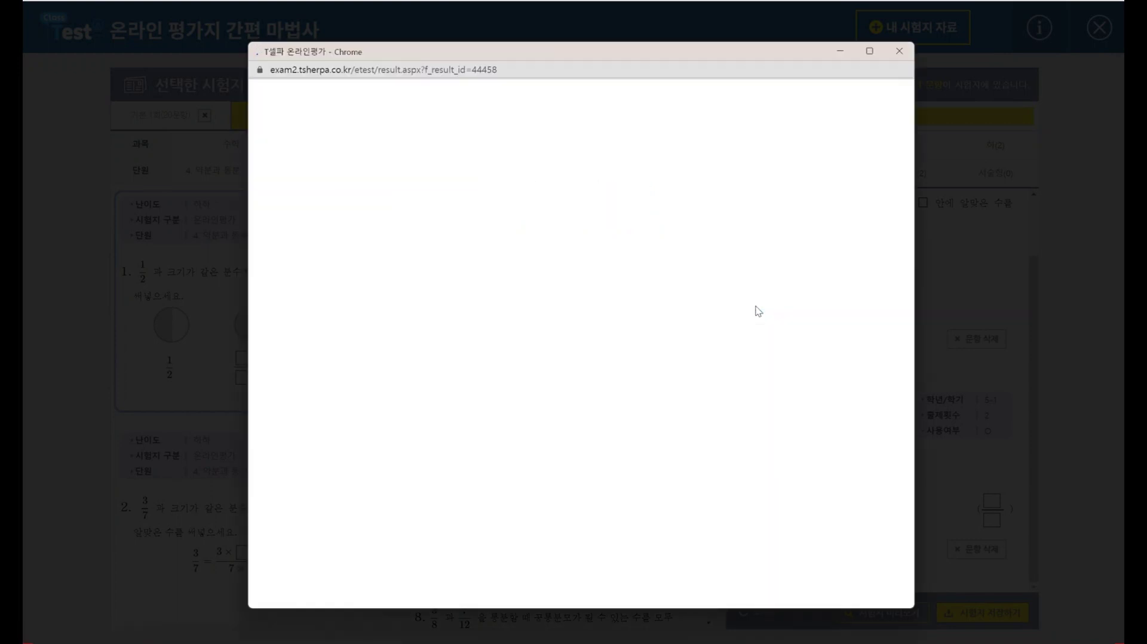
{"action": "scroll", "coordinate": [757, 311], "scroll_direction": "up", "scroll_amount": 5}
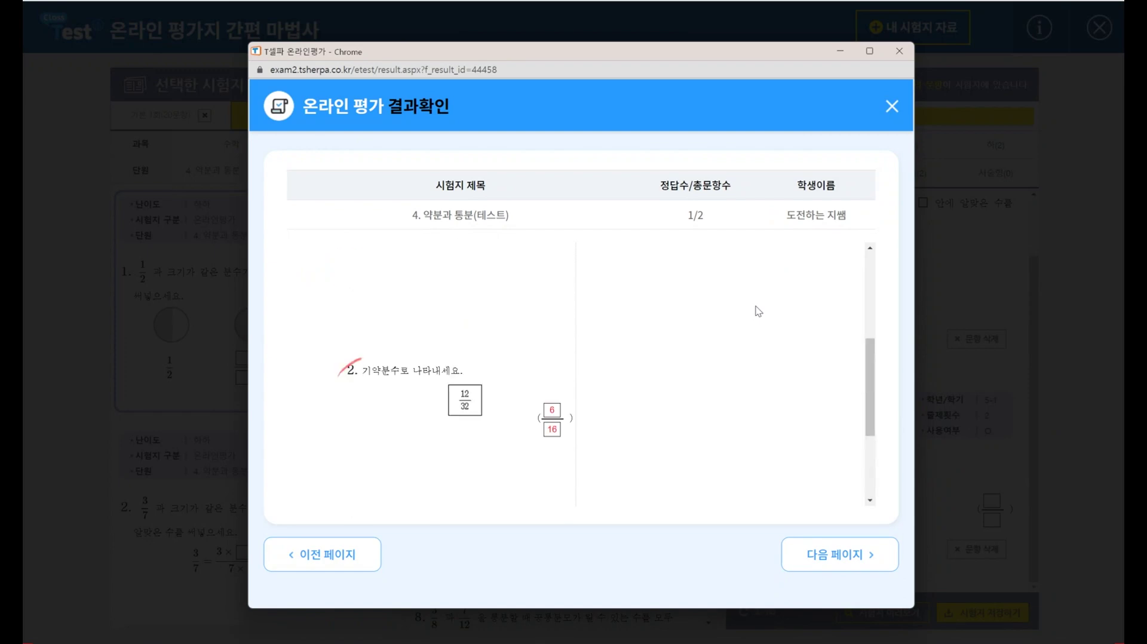
{"action": "left_click", "coordinate": [891, 106]}
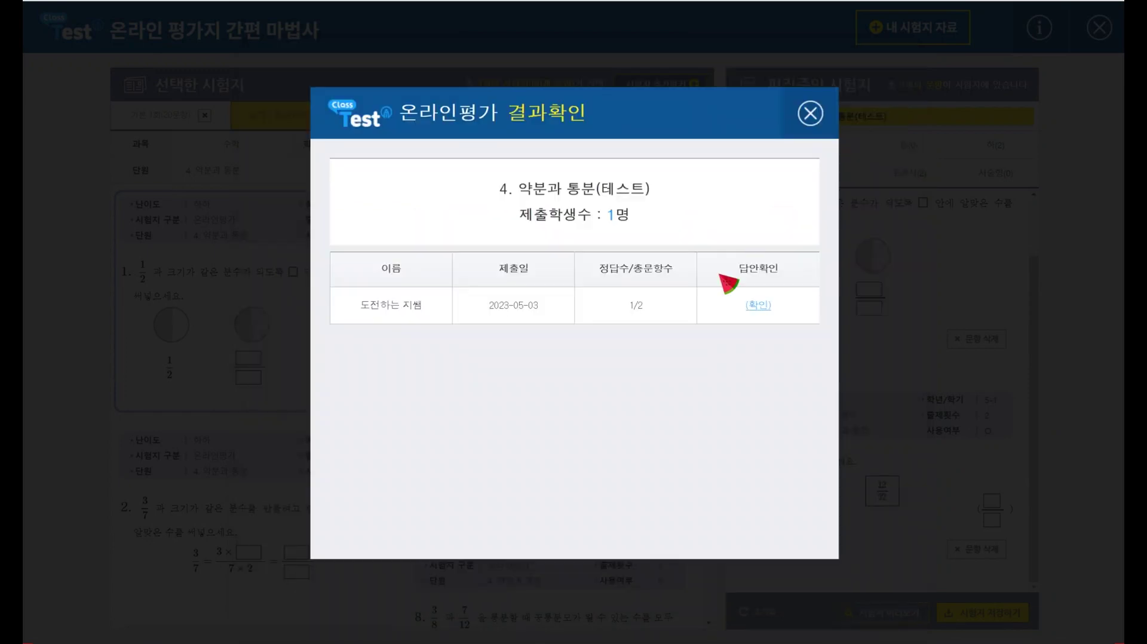
{"action": "left_click", "coordinate": [809, 114]}
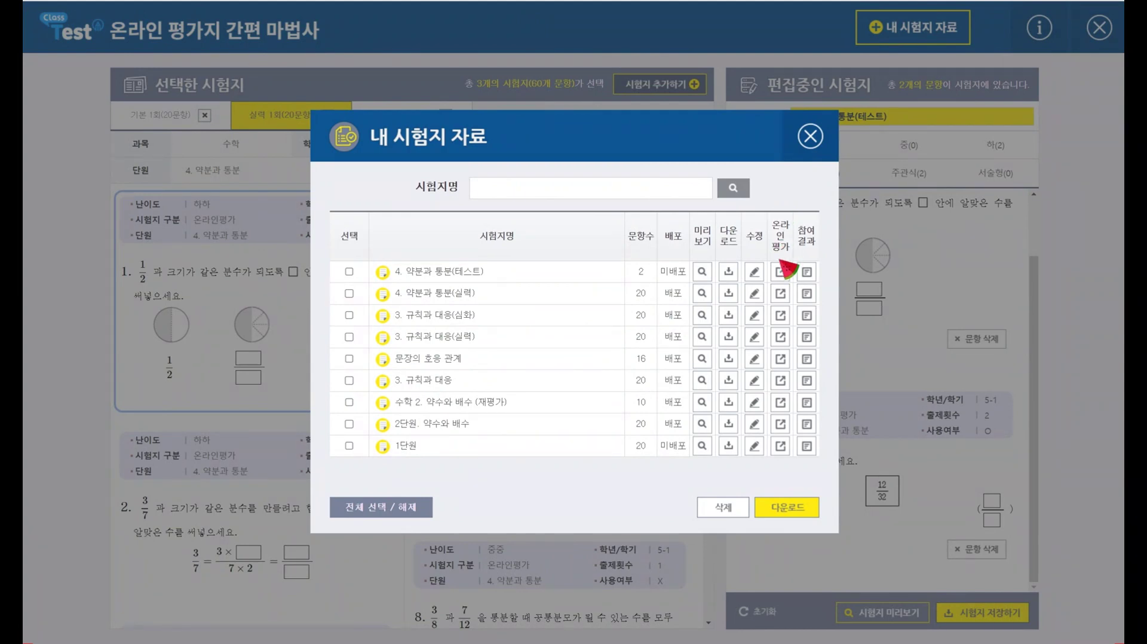
Open the downloads of 4. 약분과 통분(테스트), proceed past the insecure form warning, and download only the 정답 HWP file
{"action": "left_click", "coordinate": [729, 272]}
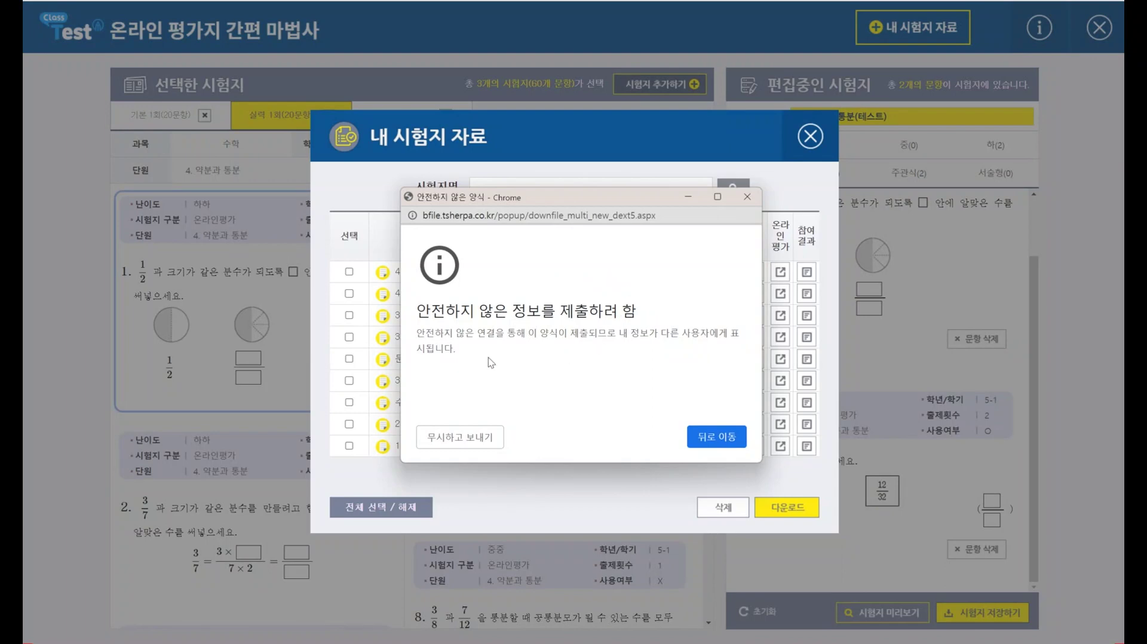
{"action": "left_click", "coordinate": [463, 441]}
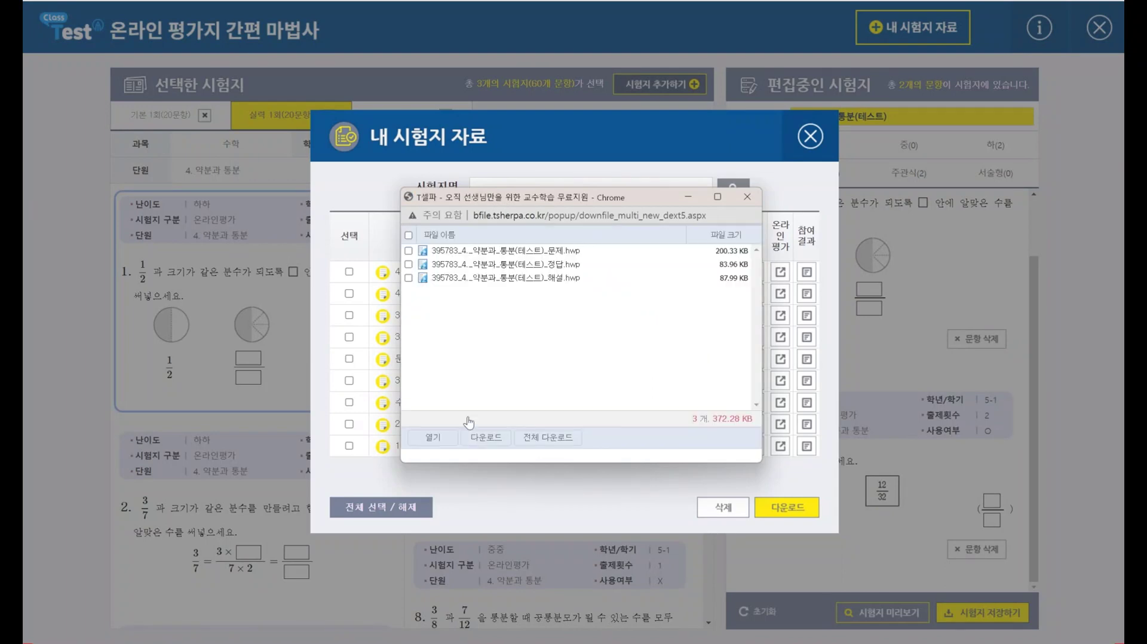
{"action": "left_click", "coordinate": [560, 265]}
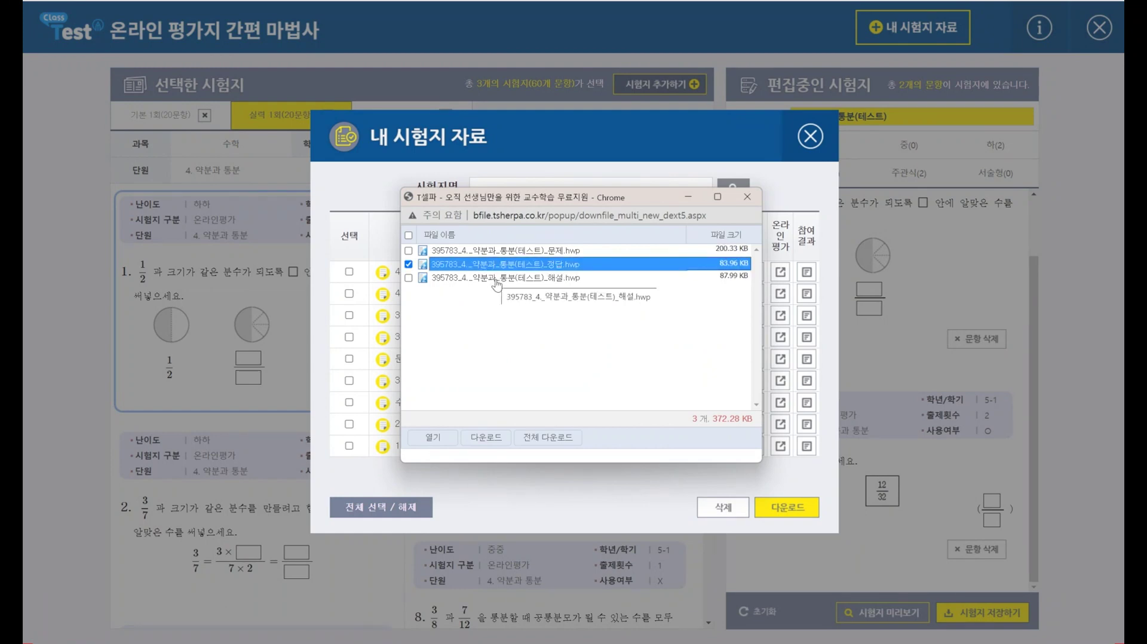
{"action": "left_click", "coordinate": [446, 251]}
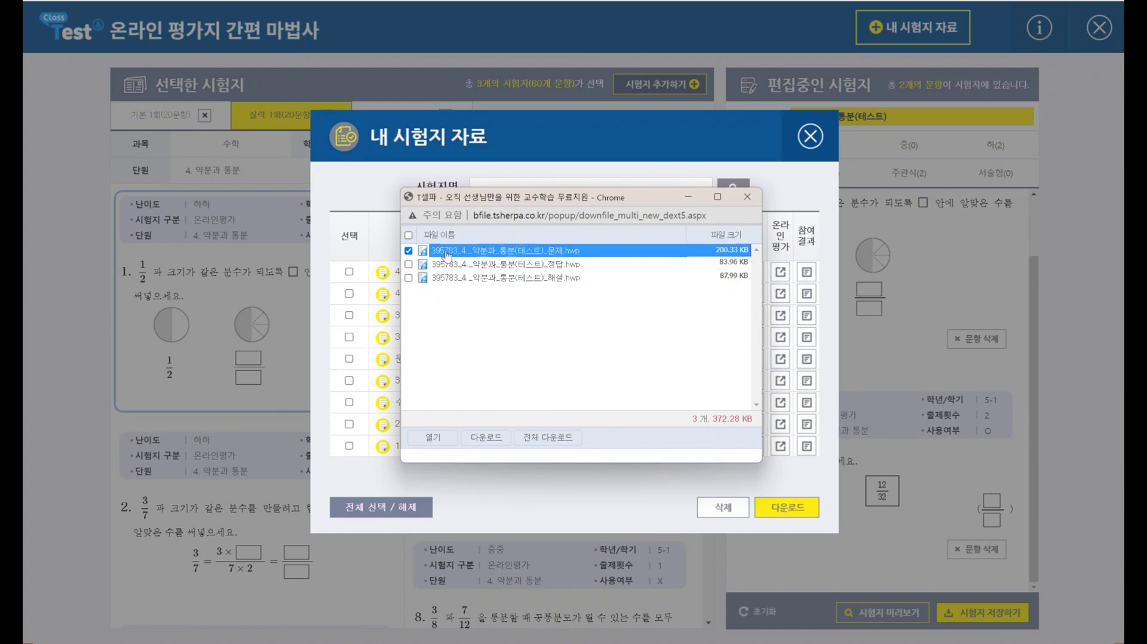
{"action": "left_click", "coordinate": [453, 267]}
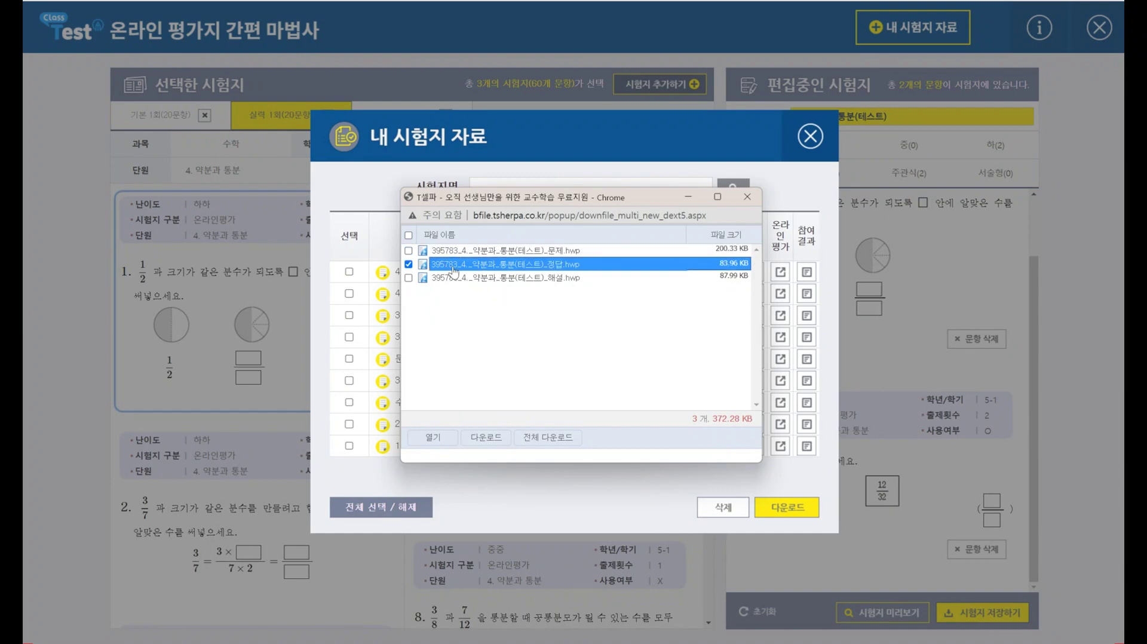
{"action": "left_click", "coordinate": [505, 440]}
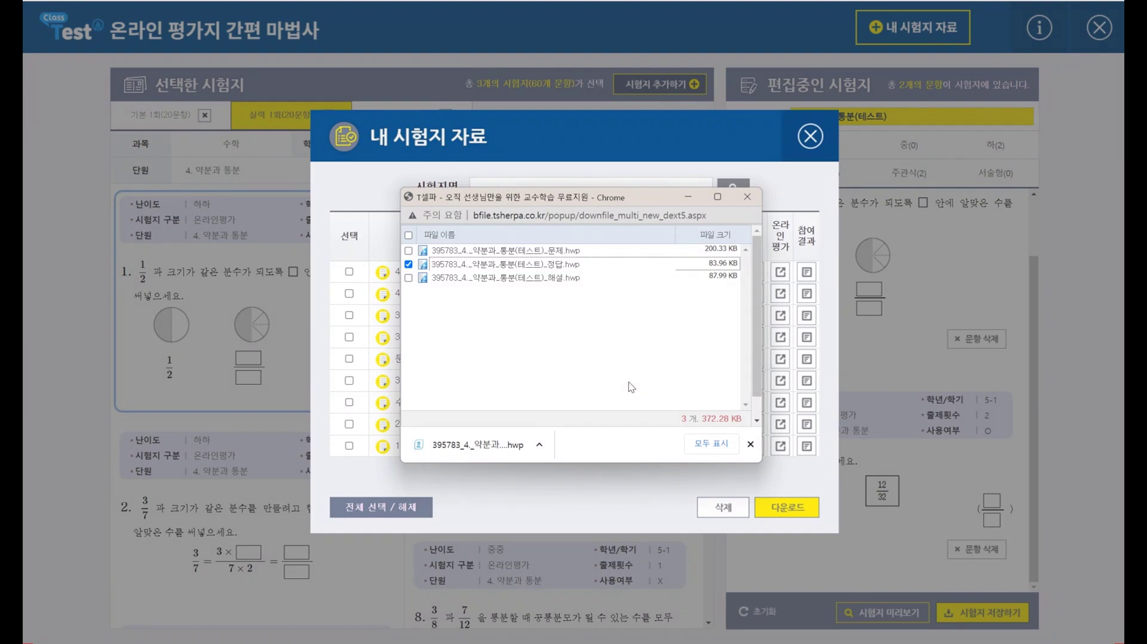
Download only the 해설 HWP file of the same test and close the download window
{"action": "left_click", "coordinate": [408, 278]}
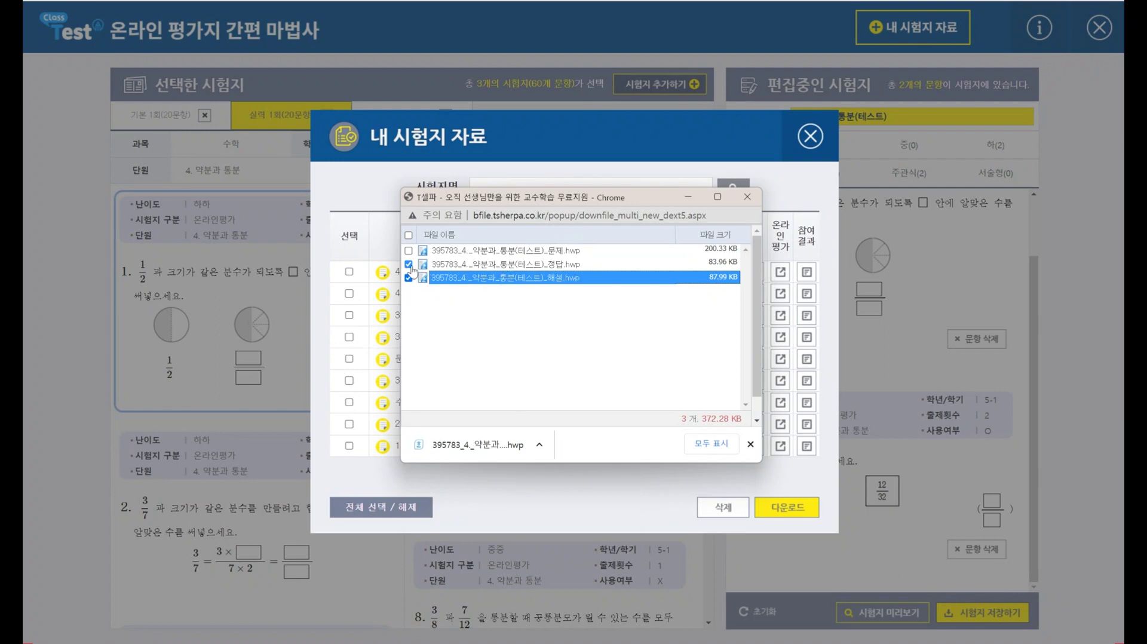
{"action": "left_click", "coordinate": [750, 445]}
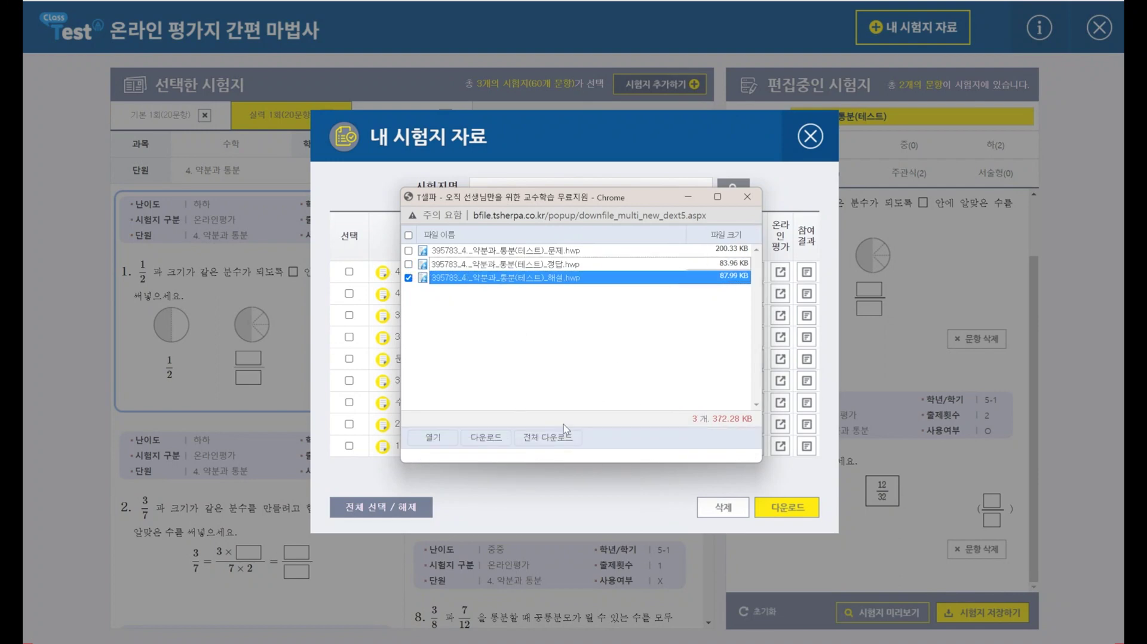
{"action": "left_click", "coordinate": [484, 439]}
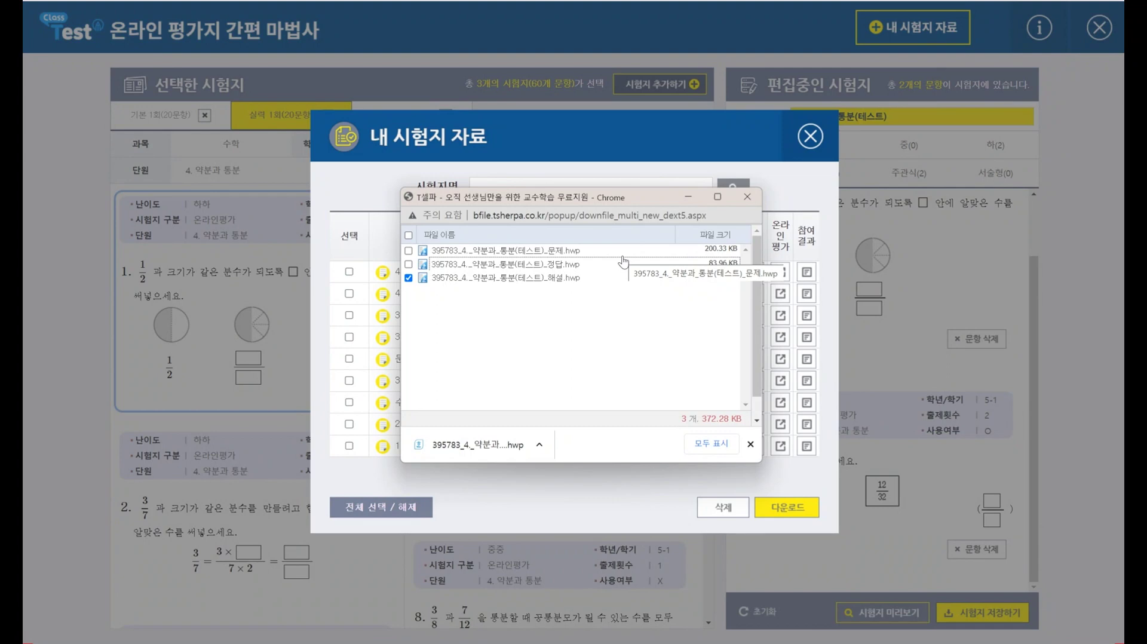
{"action": "left_click", "coordinate": [747, 196]}
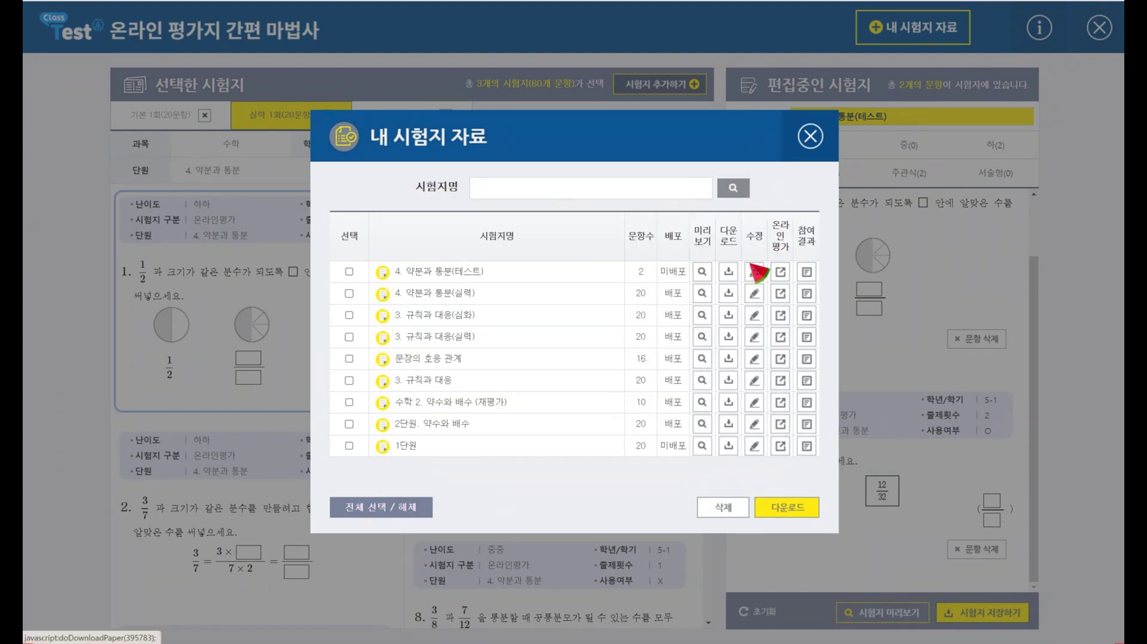
Copy the distribution URL of 4. 약분과 통분(테스트) and open it in a new browser tab
{"action": "left_click", "coordinate": [784, 276]}
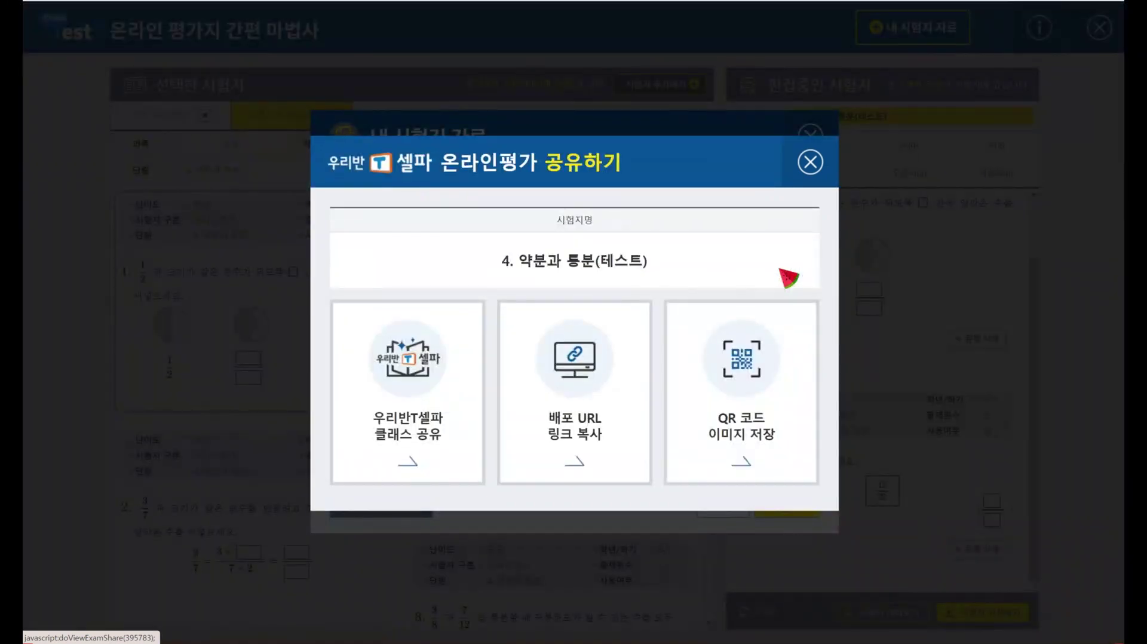
{"action": "left_click", "coordinate": [590, 409]}
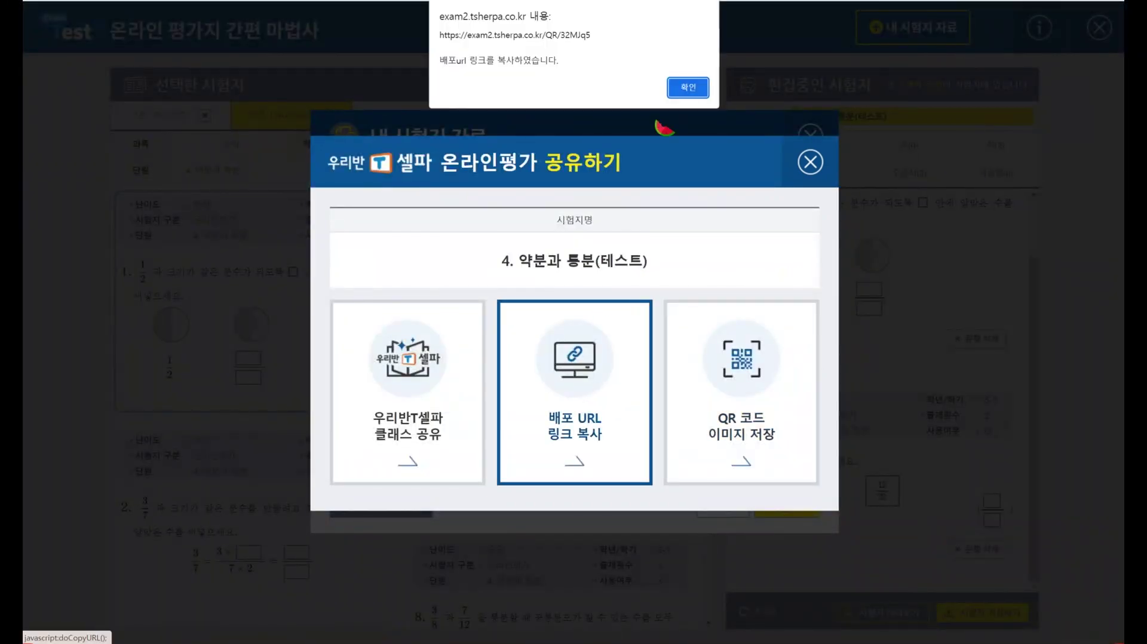
{"action": "left_click", "coordinate": [688, 88]}
{"action": "key", "text": "ctrl+t"}
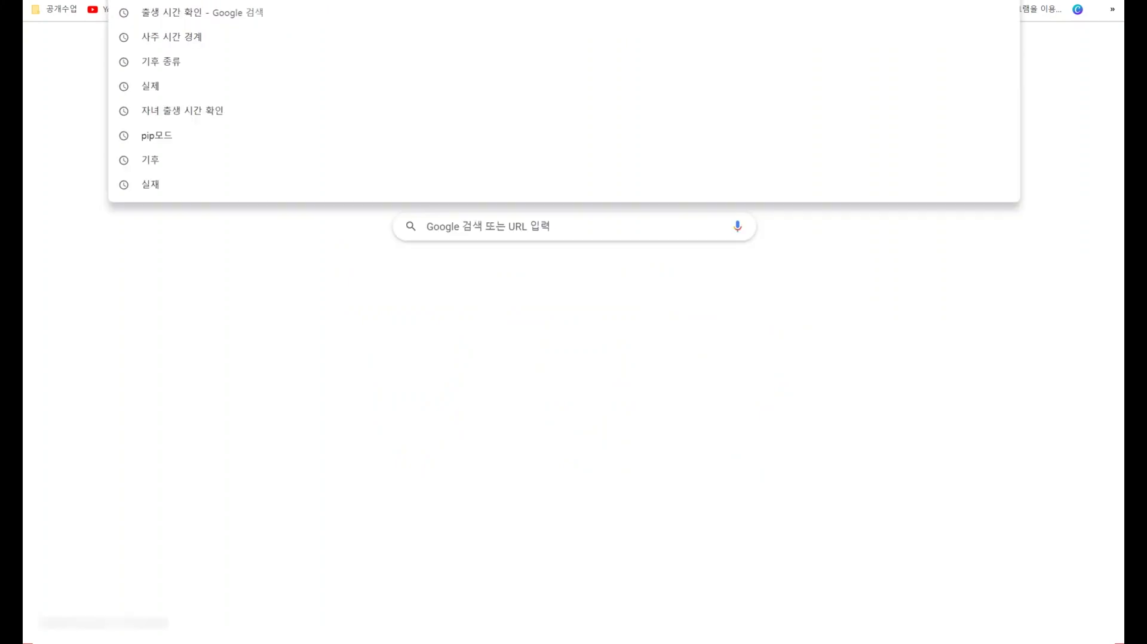
{"action": "key", "text": "ctrl+v"}
{"action": "key", "text": "Return"}
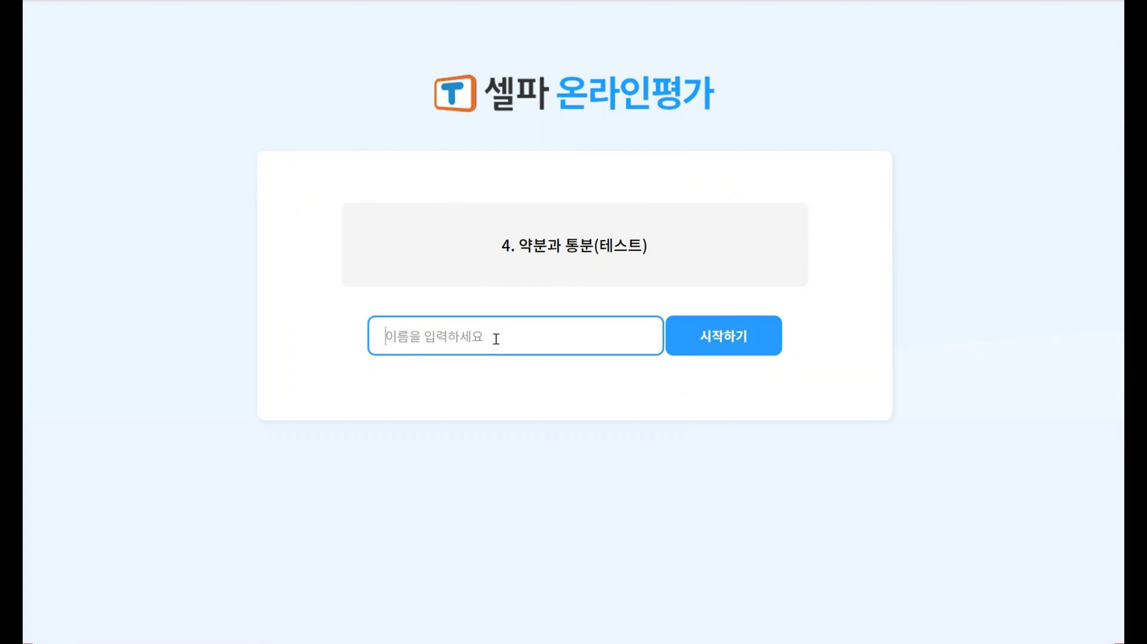
Enter the student's name followed by (재시험) on the online test page and start the test
{"action": "type", "text": "도전하는"}
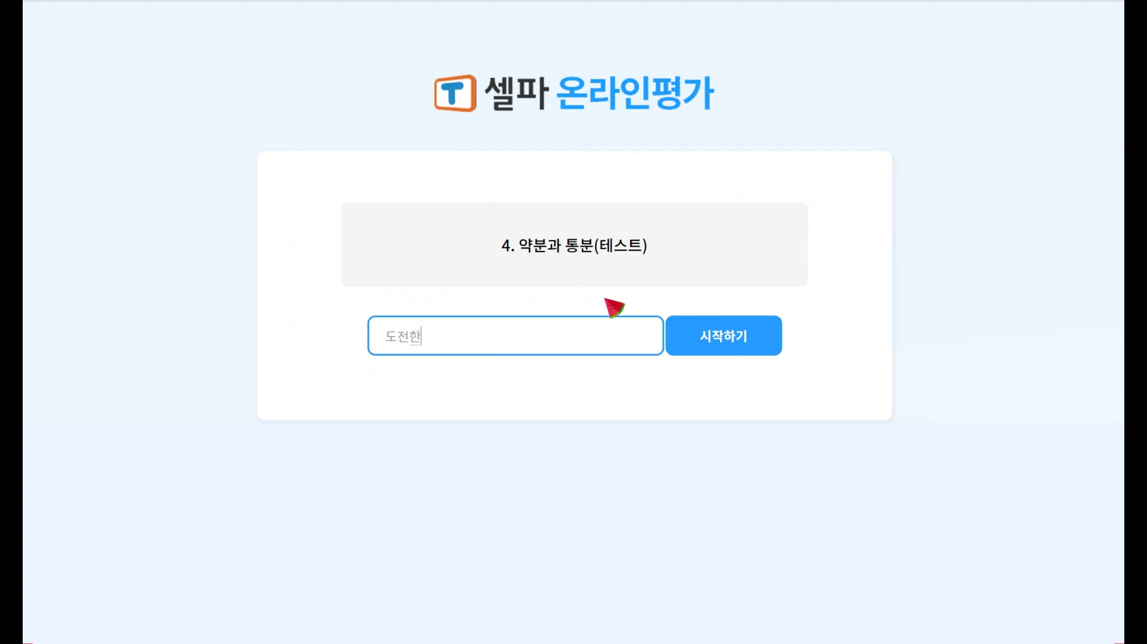
{"action": "type", "text": " 지쌤(재시험)"}
{"action": "left_click", "coordinate": [742, 339]}
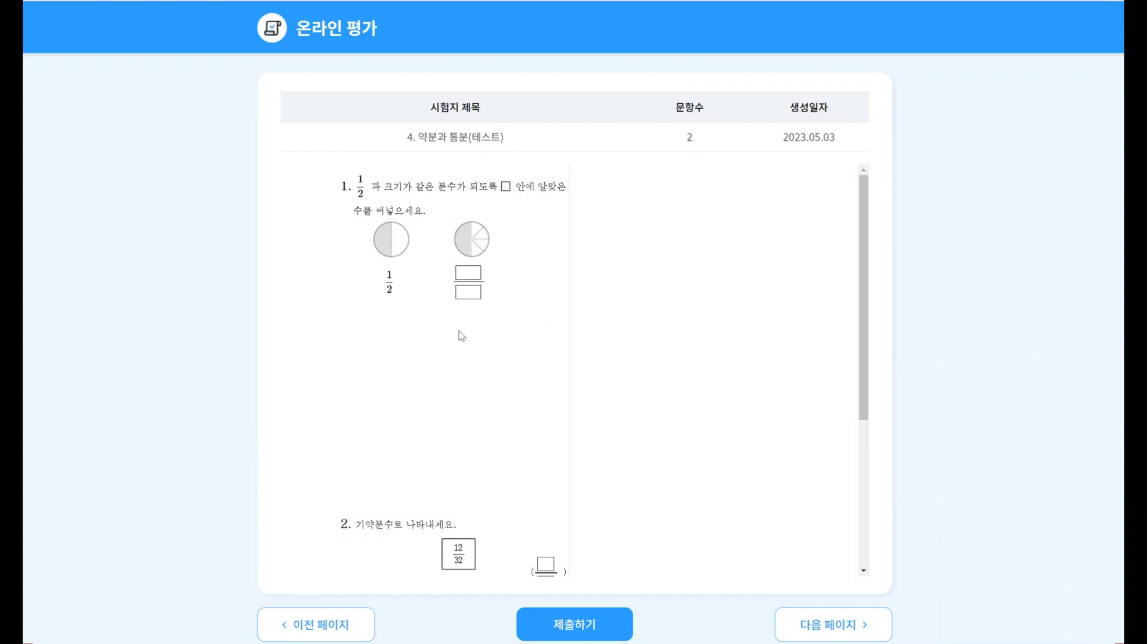
Look through both questions of the restarted online test and examine their fraction answer boxes
{"action": "scroll", "coordinate": [459, 331], "scroll_direction": "down", "scroll_amount": 1}
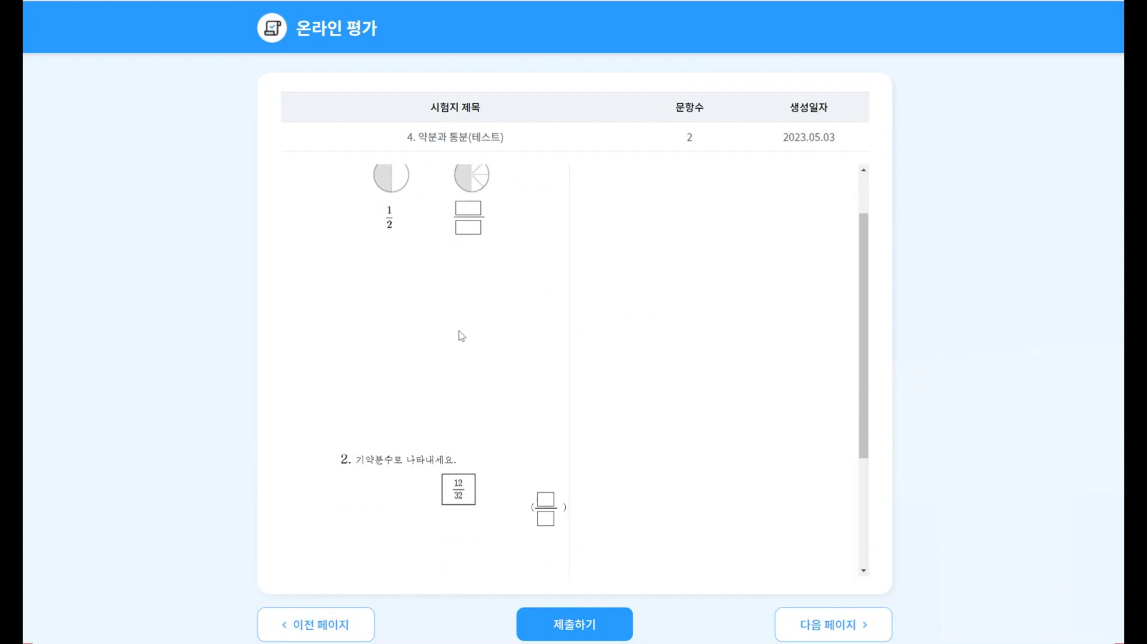
{"action": "scroll", "coordinate": [458, 331], "scroll_direction": "up", "scroll_amount": 1}
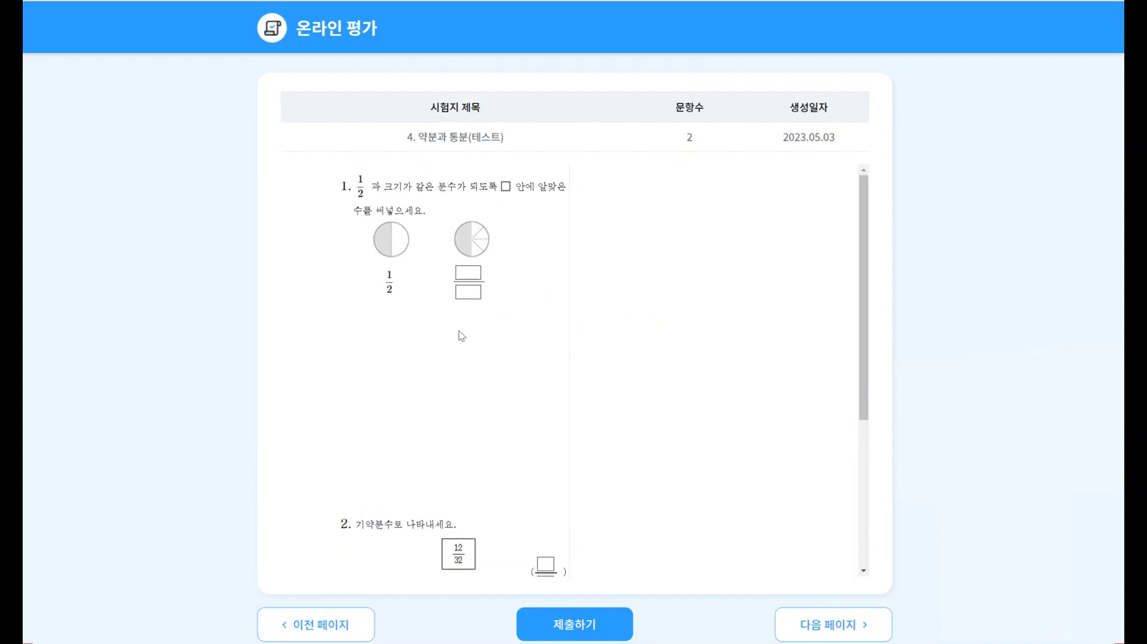
{"action": "left_click", "coordinate": [469, 271]}
{"action": "left_click", "coordinate": [524, 277]}
{"action": "left_click", "coordinate": [467, 272]}
{"action": "left_click", "coordinate": [517, 276]}
{"action": "scroll", "coordinate": [562, 260], "scroll_direction": "down", "scroll_amount": 5}
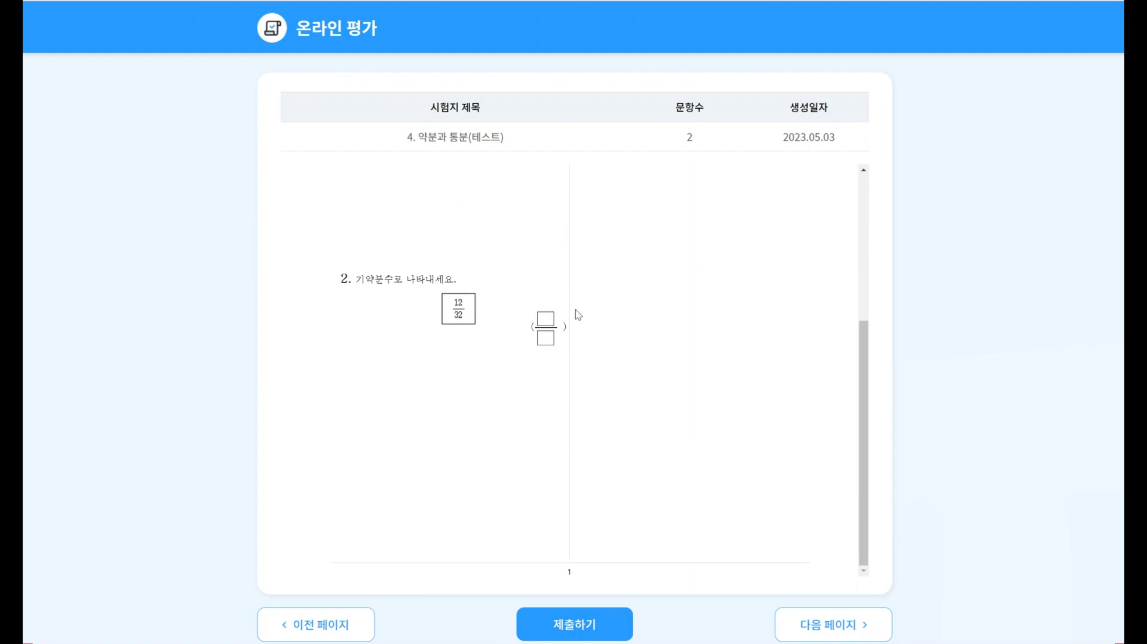
{"action": "scroll", "coordinate": [399, 345], "scroll_direction": "up", "scroll_amount": 4}
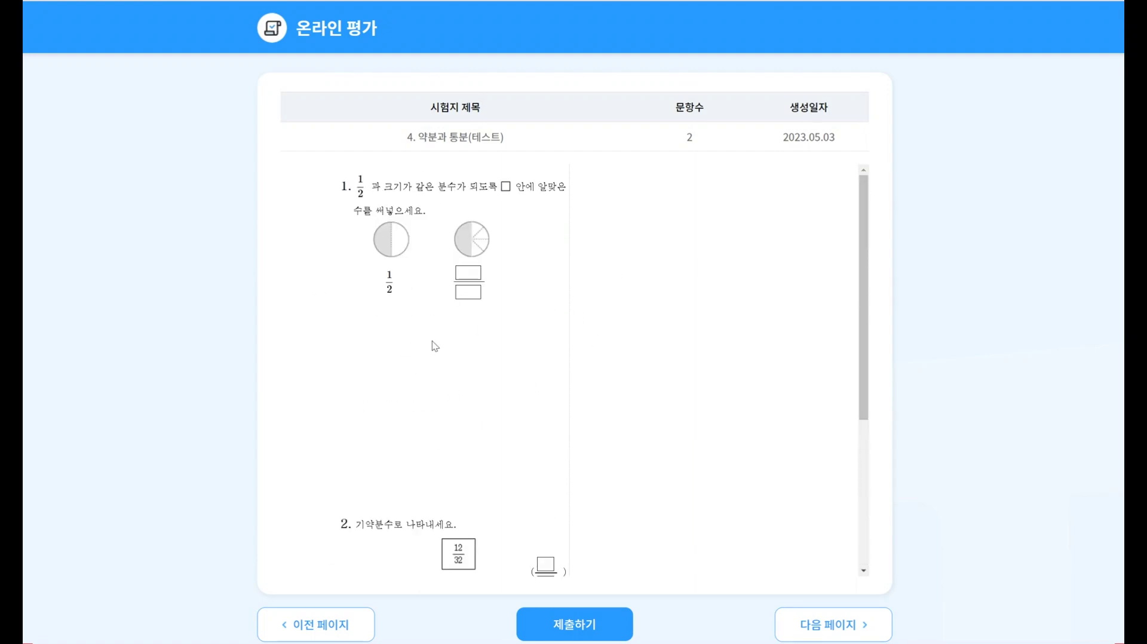
{"action": "scroll", "coordinate": [432, 341], "scroll_direction": "down", "scroll_amount": 3}
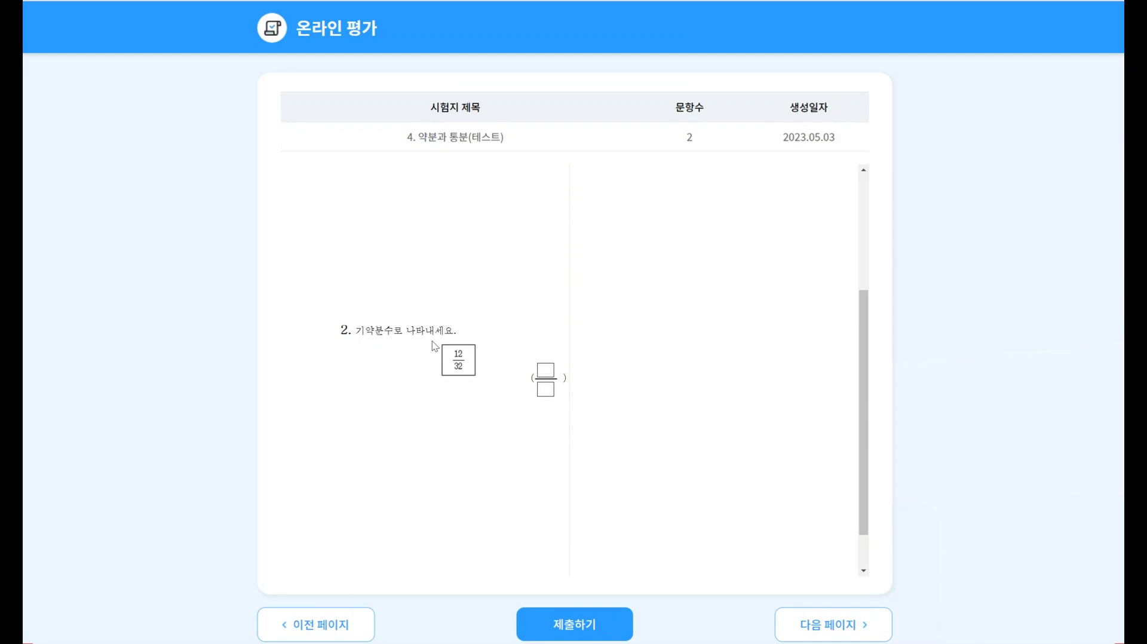
{"action": "left_click", "coordinate": [546, 389]}
{"action": "scroll", "coordinate": [629, 375], "scroll_direction": "up", "scroll_amount": 3}
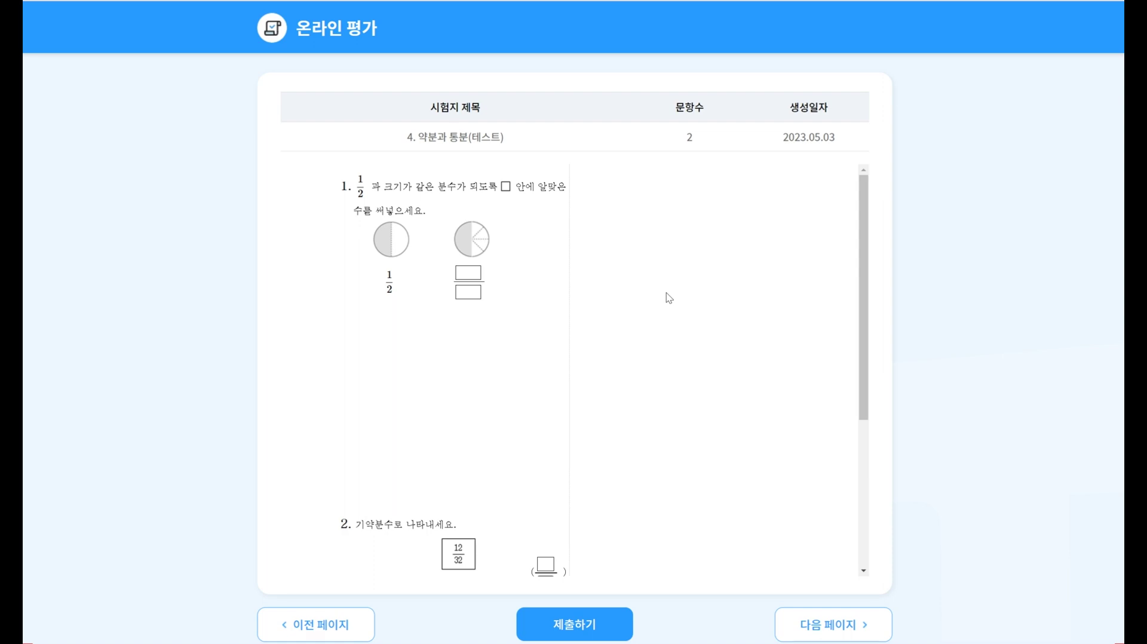
{"action": "scroll", "coordinate": [477, 307], "scroll_direction": "down", "scroll_amount": 1}
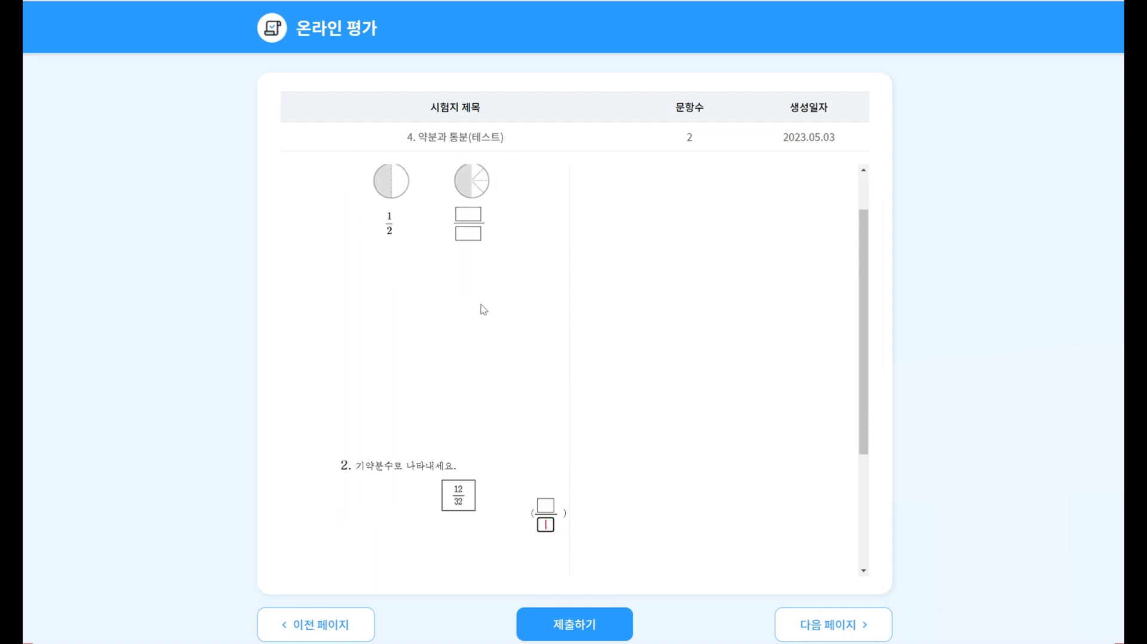
{"action": "scroll", "coordinate": [484, 309], "scroll_direction": "up", "scroll_amount": 1}
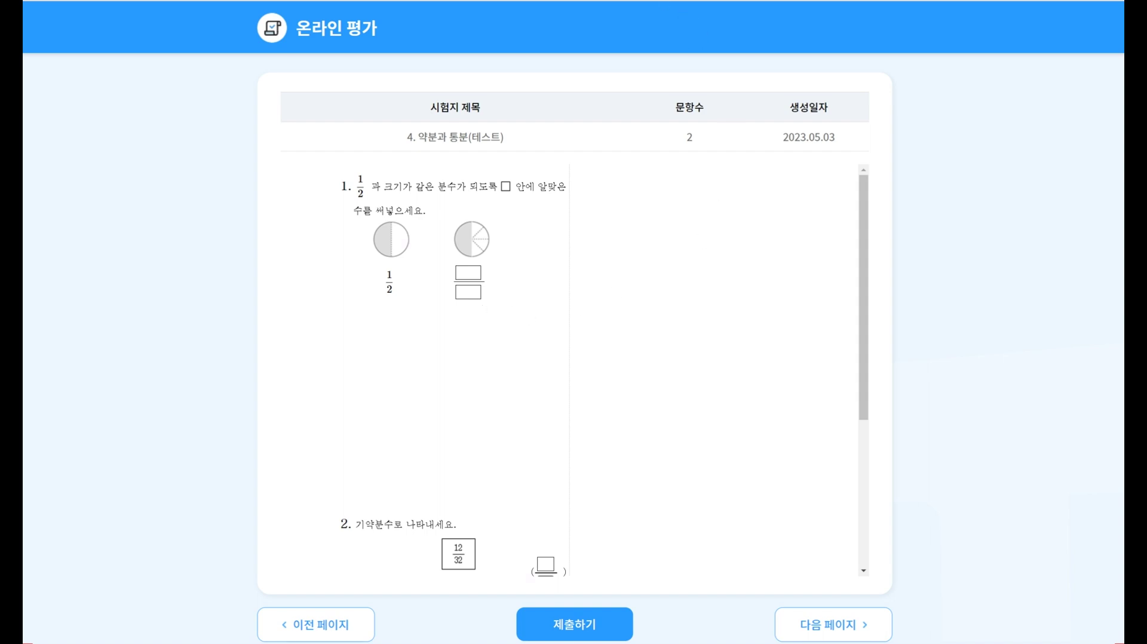
Return to the test wizard's browser tab and close the online test sharing dialog
{"action": "mouse_move", "coordinate": [634, 1]}
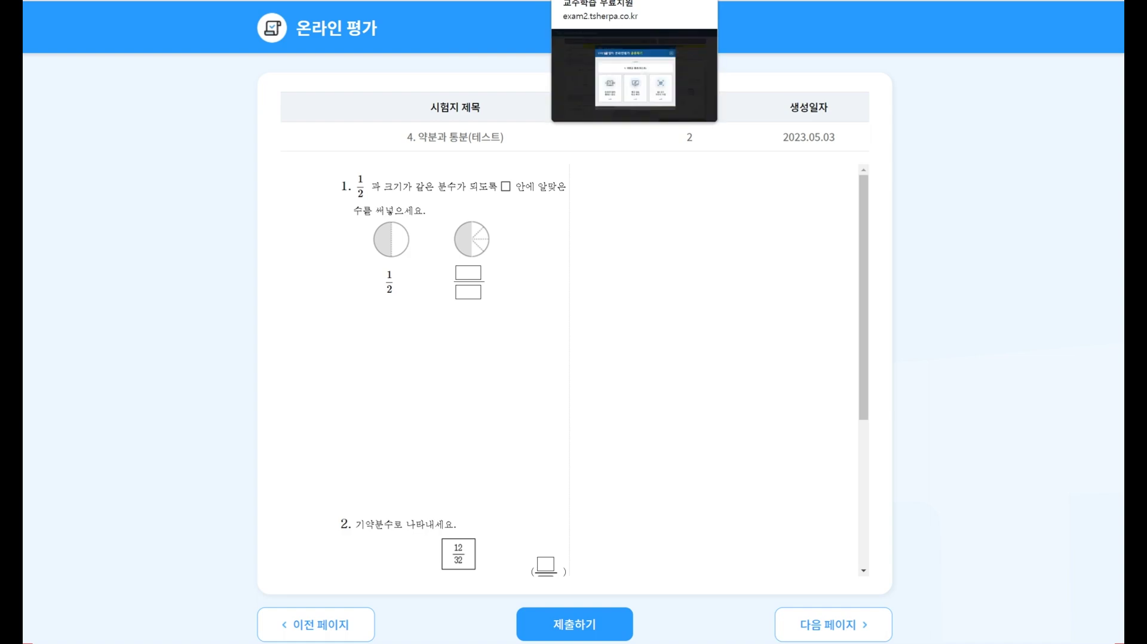
{"action": "left_click", "coordinate": [634, 74]}
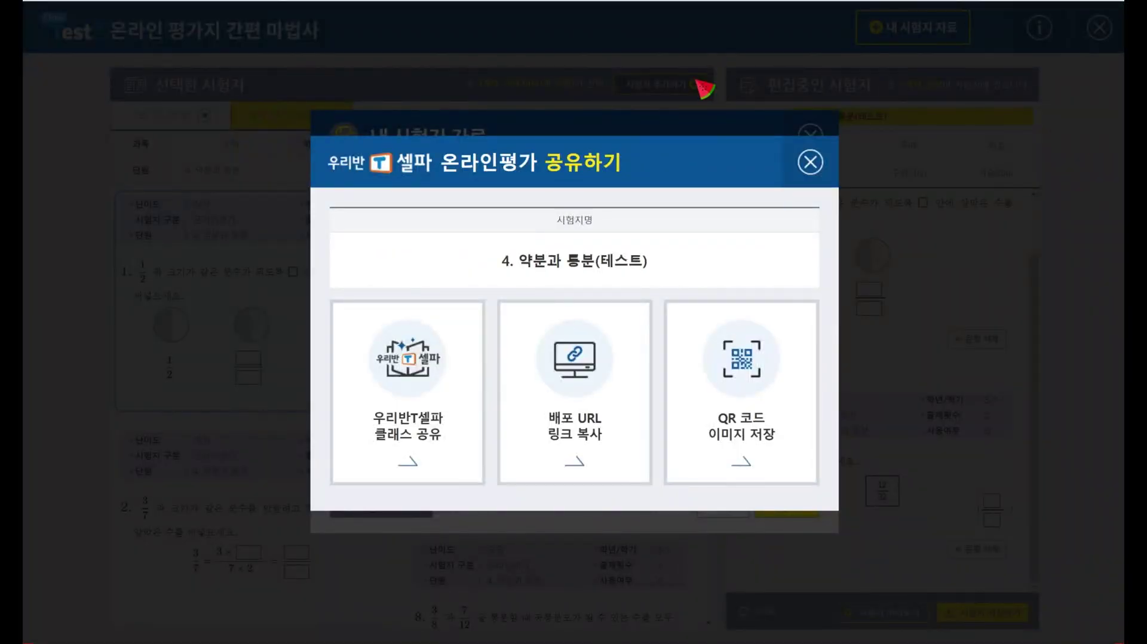
{"action": "left_click", "coordinate": [811, 162]}
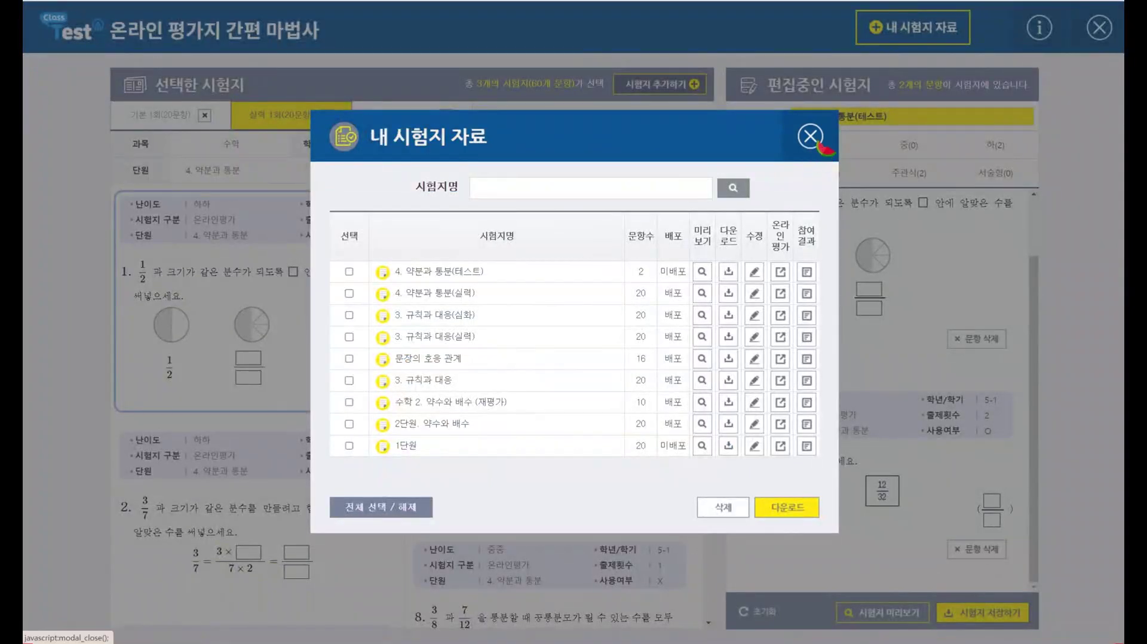